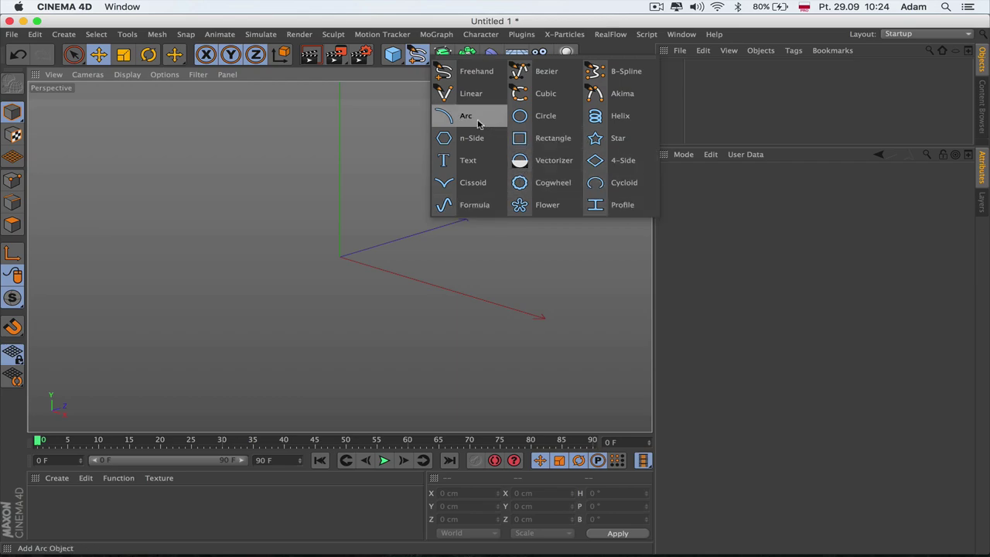
- Create a helix spline in the scene and set its Start Radius to 0 cm
left_click(608, 116)
left_click_drag(635, 75, 576, 78)
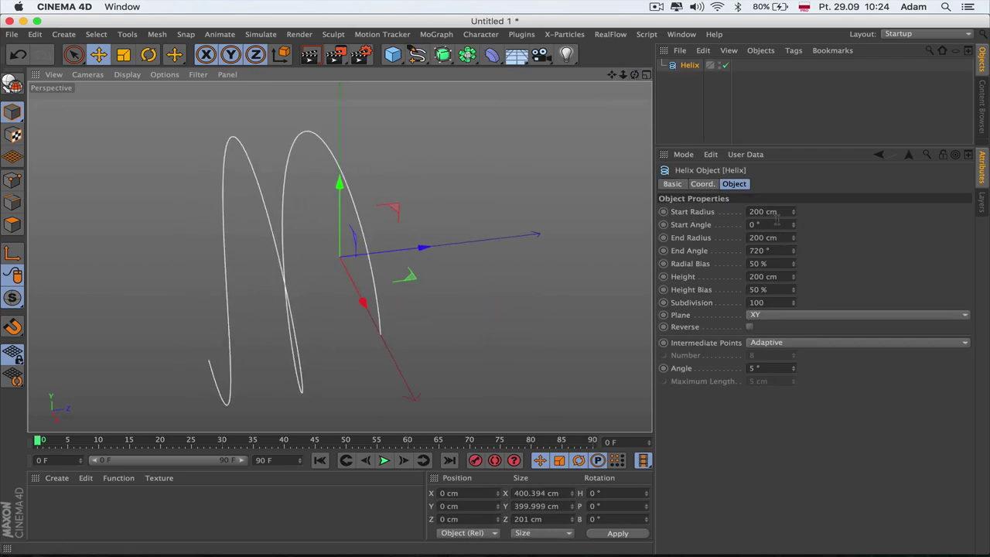
left_click_drag(793, 213, 793, 240)
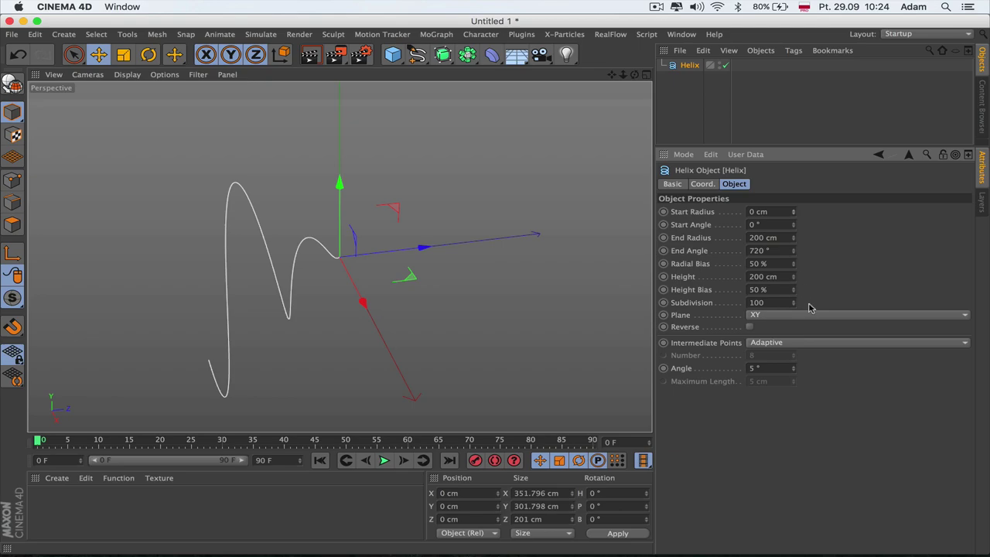
- Stretch the helix to a Height of about 712 cm
left_click_drag(793, 276, 793, 228)
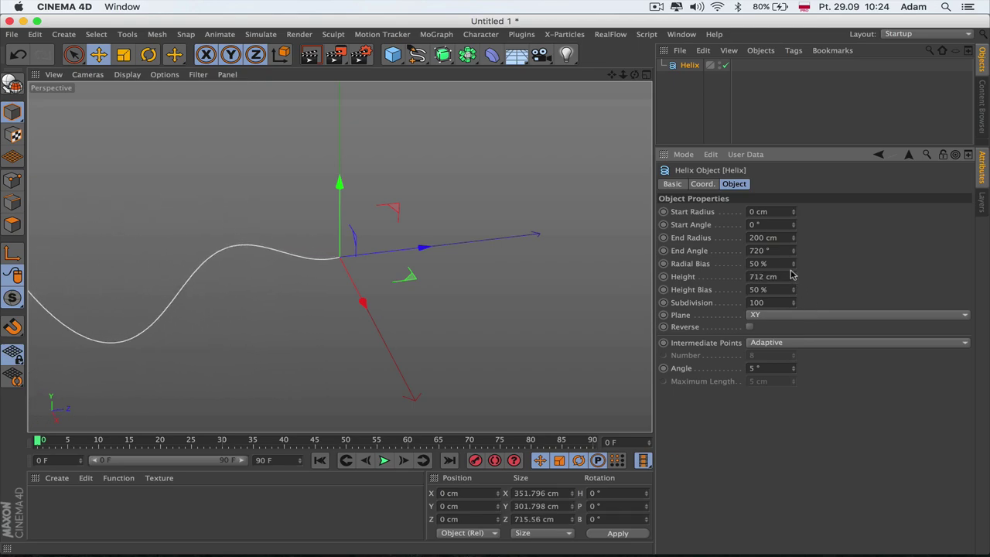
left_click_drag(612, 75, 847, 2)
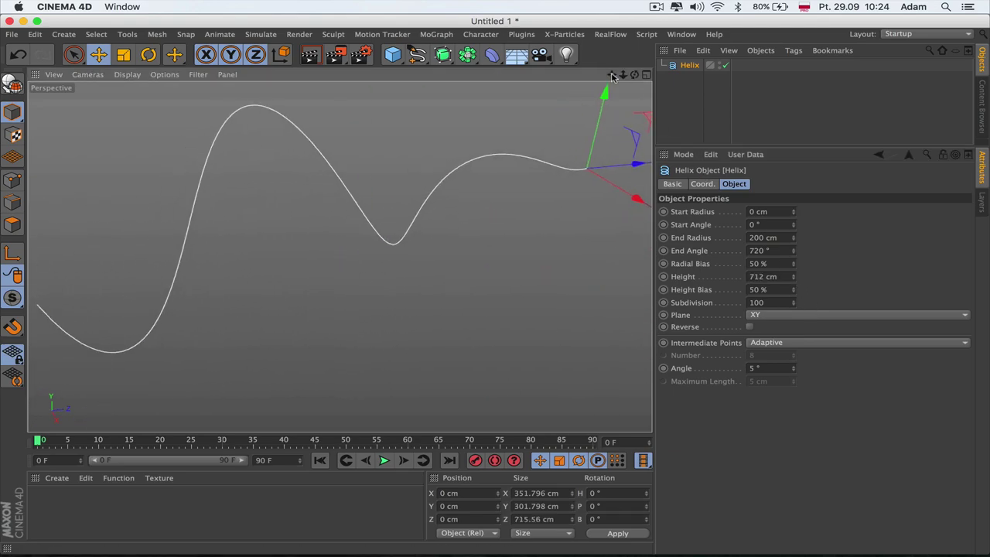
scroll(340, 257, "down", 3)
mouse_move(636, 75)
left_mouse_down()
mouse_move(743, 139)
mouse_move(720, 73)
mouse_move(681, 47)
mouse_move(630, 77)
left_mouse_up()
left_click_drag(339, 256, 340, 256)
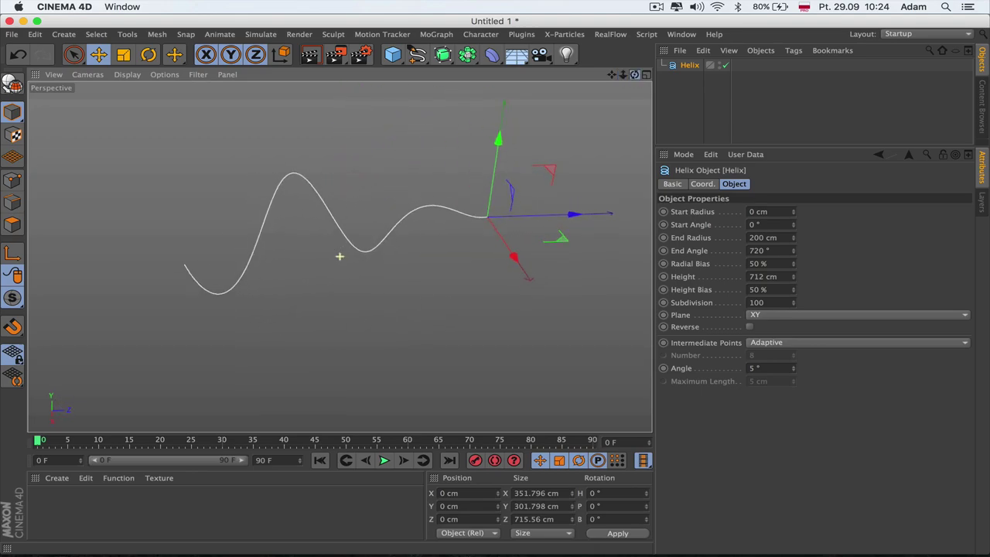
left_click_drag(617, 77, 339, 257)
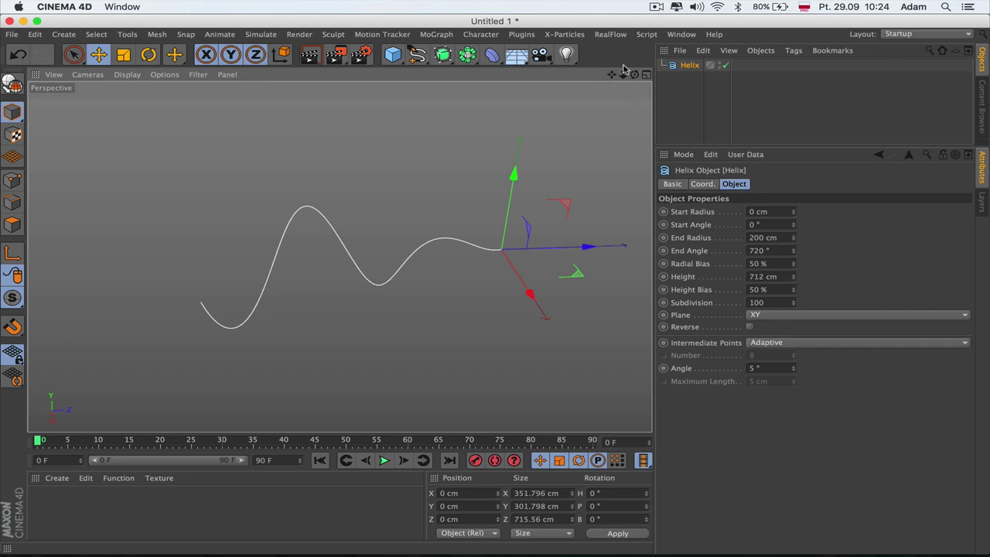
- Create a RealFlow Circle emitter and lower it along Y to about 0 cm, at the start of the helix
left_click(616, 36)
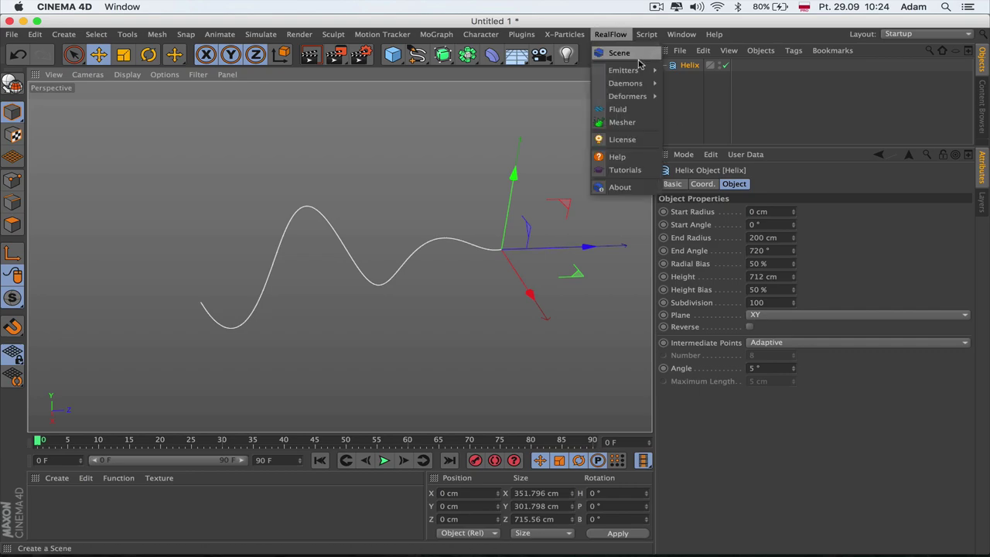
mouse_move(642, 71)
left_click(689, 74)
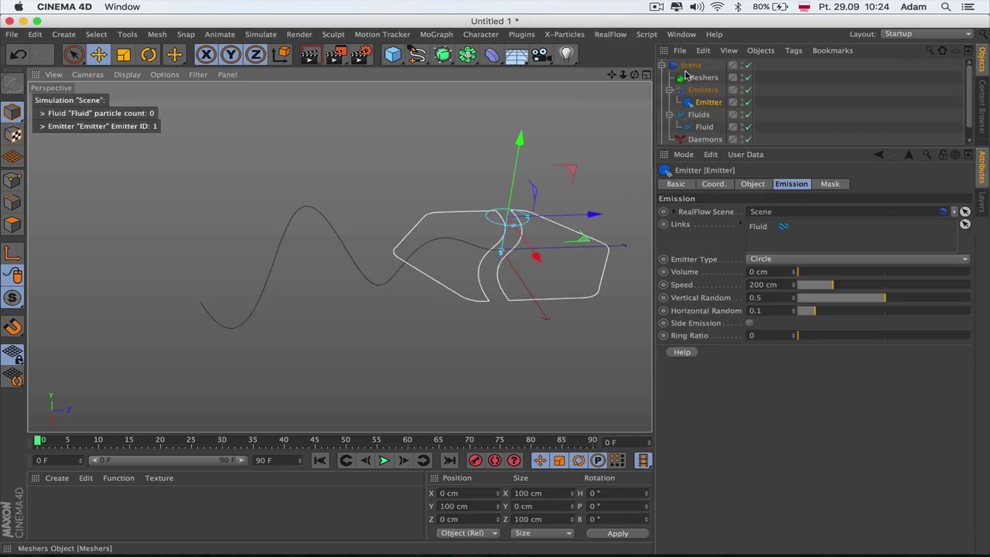
left_click(647, 74)
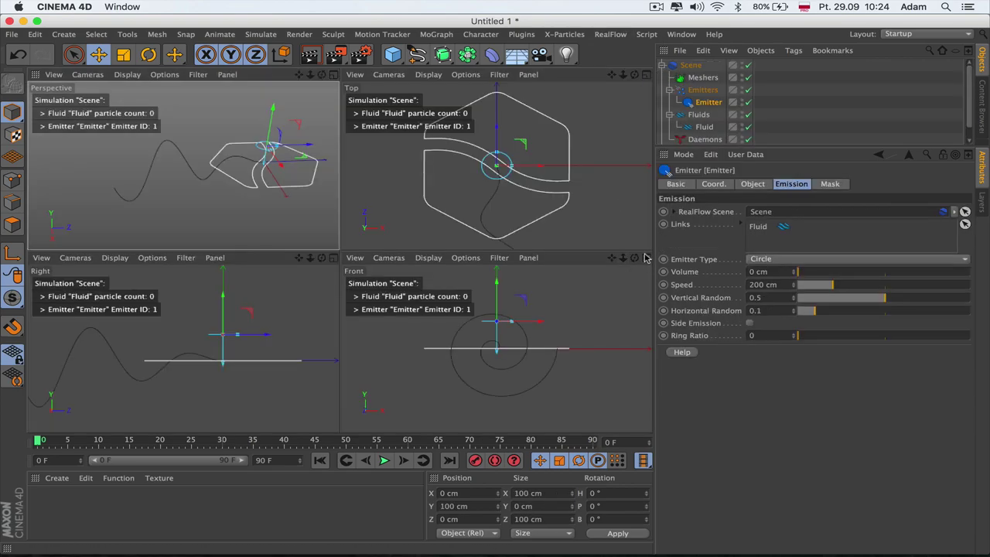
left_click_drag(497, 286, 499, 313)
- Rotate the emitter to about -110° pitch along the helix and shift it to about Y -10.4 cm, Z 7 cm
left_click(334, 258)
key("r")
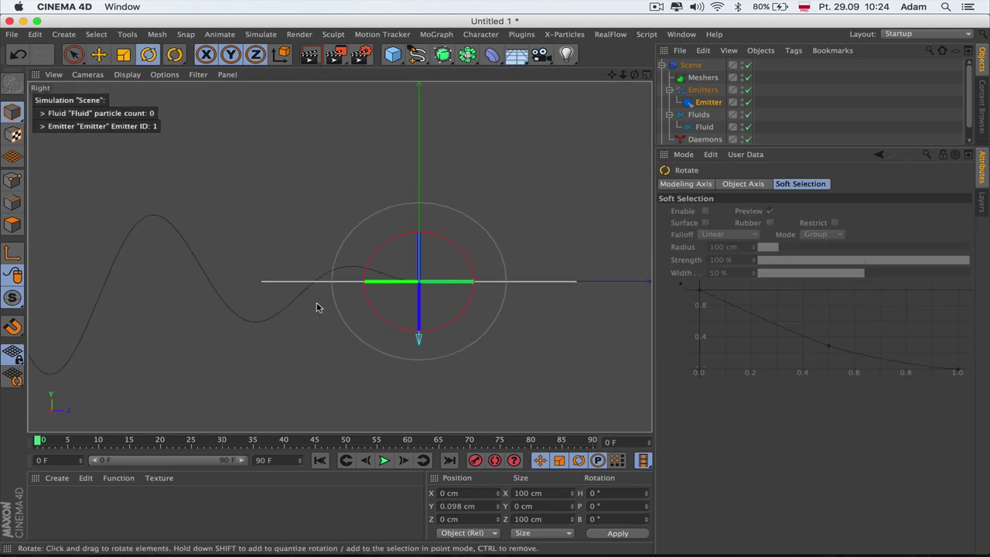
left_click_drag(393, 243, 502, 276)
key("e")
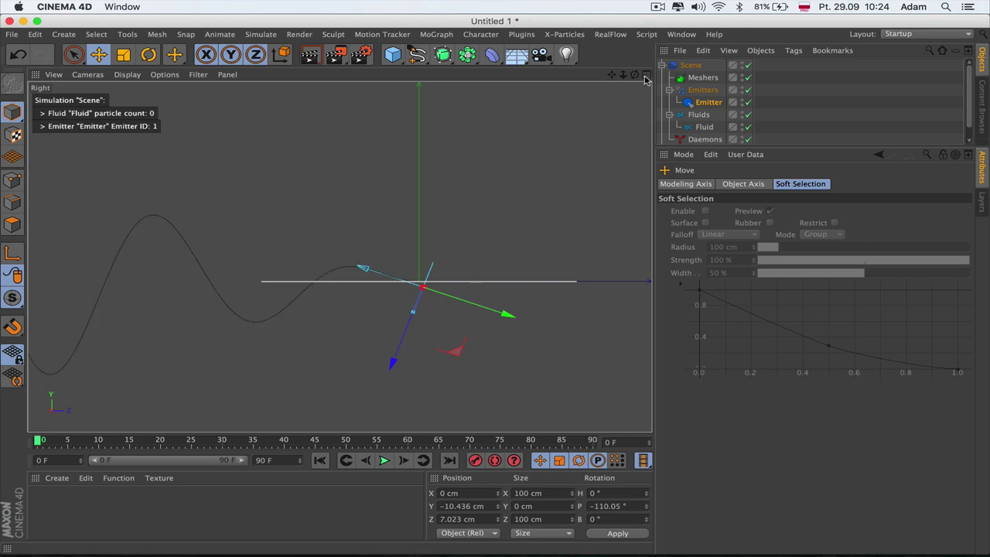
- Add a RealFlow DSpline daemon to the simulation scene
left_click(704, 138)
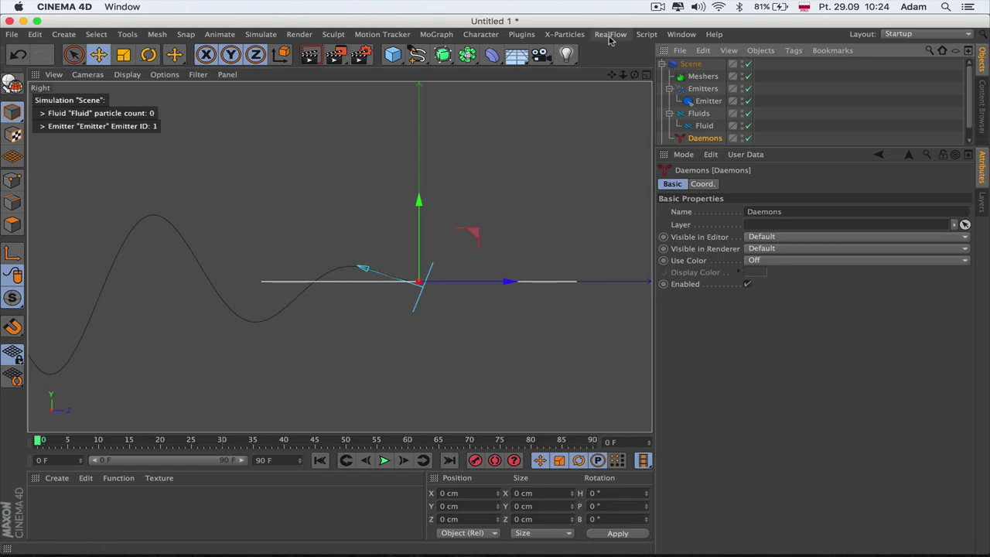
left_click(611, 34)
mouse_move(625, 83)
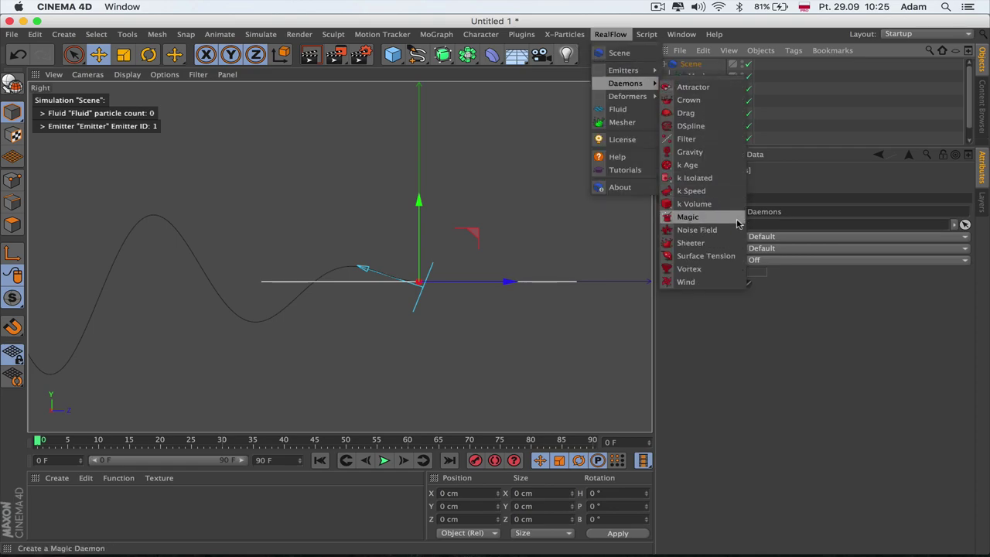
left_click(692, 126)
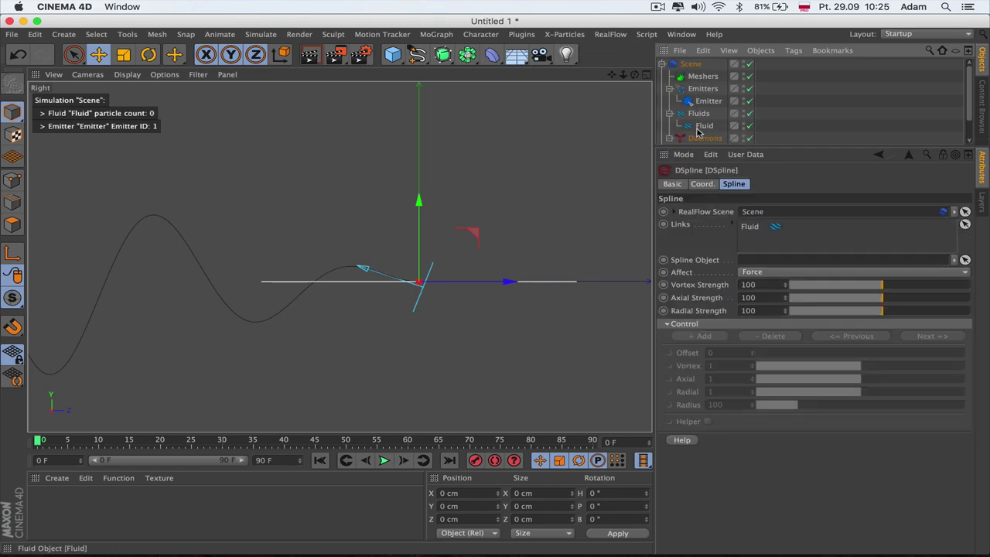
- Play the fluid simulation in the full-size perspective view
left_click(647, 75)
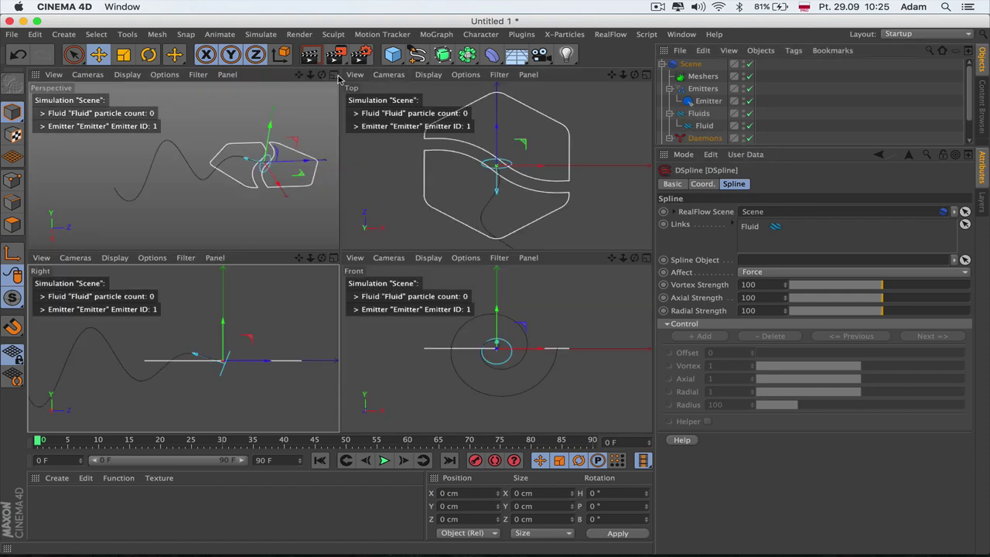
left_click(335, 75)
mouse_move(635, 75)
left_mouse_down()
mouse_move(735, 79)
mouse_move(634, 76)
left_mouse_up()
left_click(386, 462)
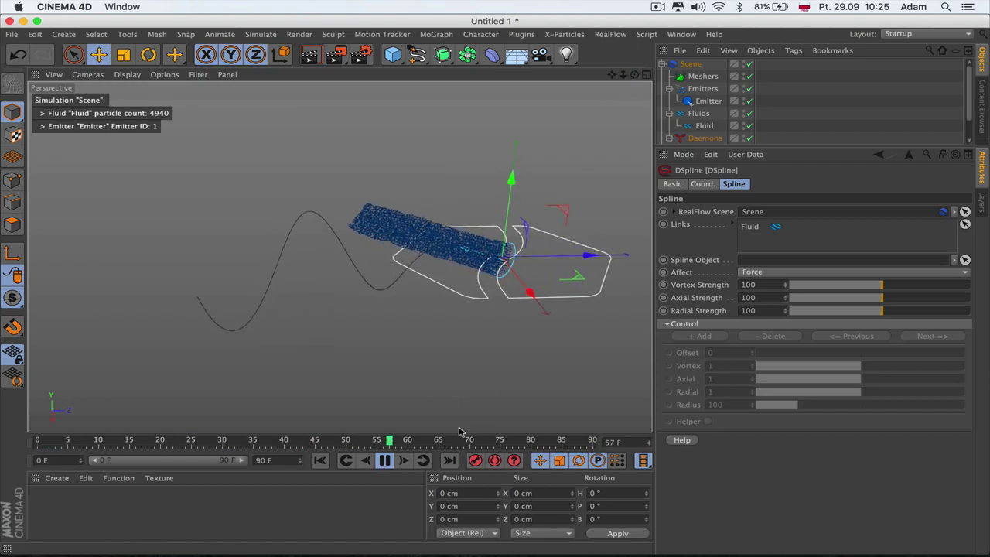
- Stop playback and extend the timeline and its preview range to 300 frames
key("F8")
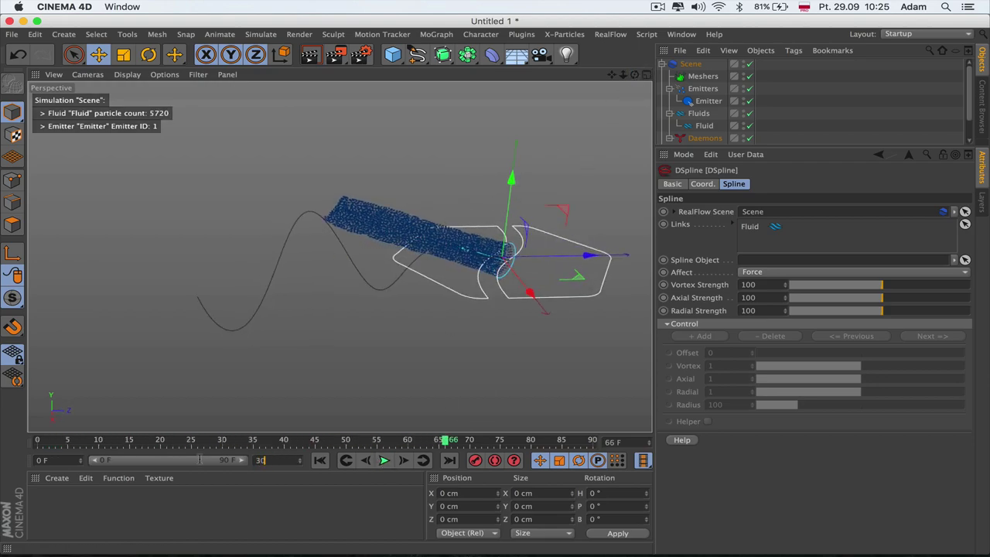
key("Return")
left_click_drag(145, 461, 246, 461)
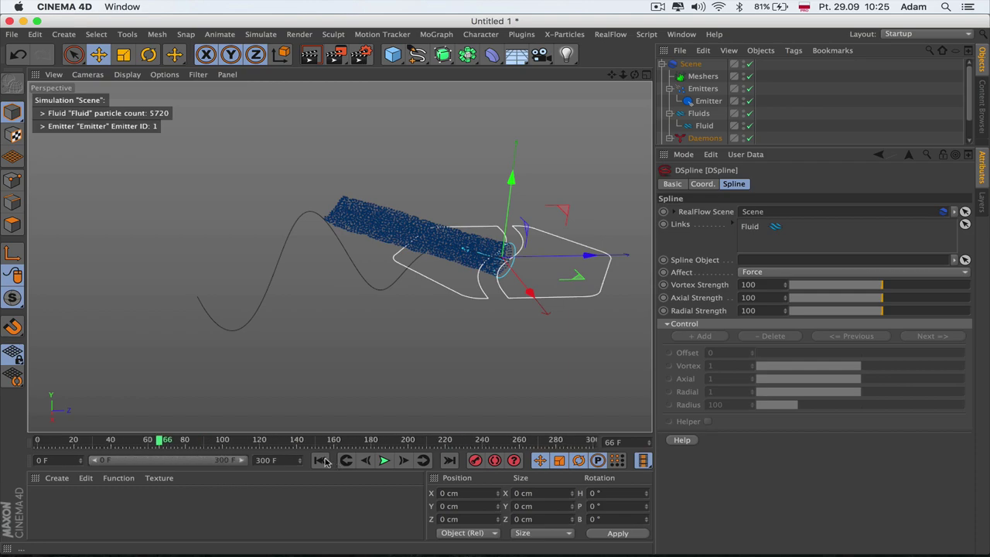
- Replay the fluid simulation from the first frame and stop it after watching the particle stream
left_click(322, 462)
left_click(384, 461)
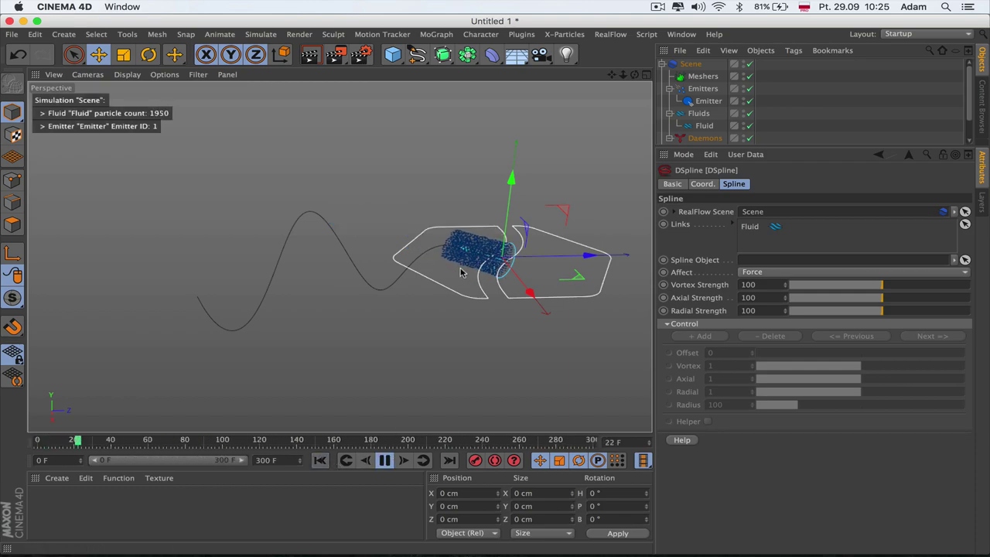
left_click(385, 461)
- Assign the Helix as the DSpline daemon's Spline Object and collapse its Control settings
left_click_drag(704, 146, 705, 190)
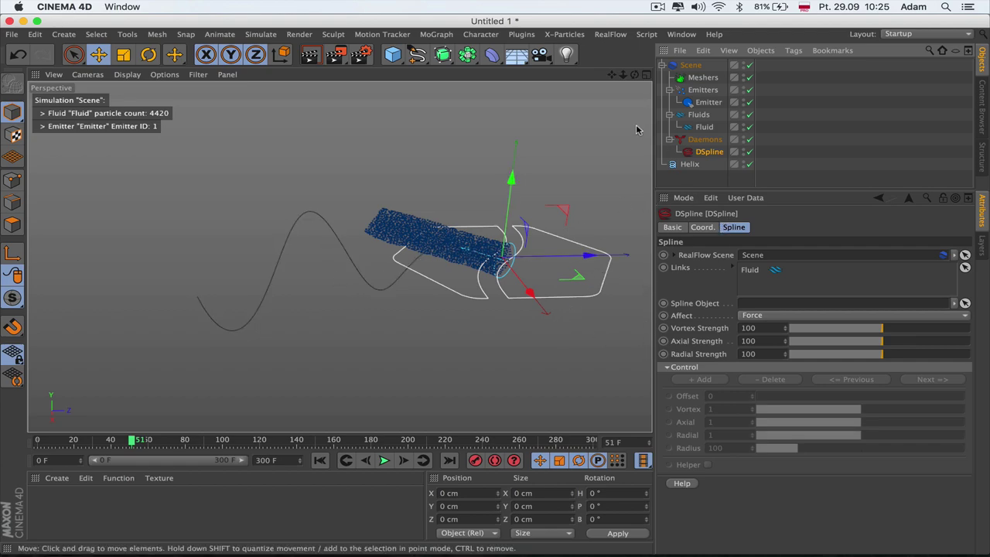
left_click(492, 54)
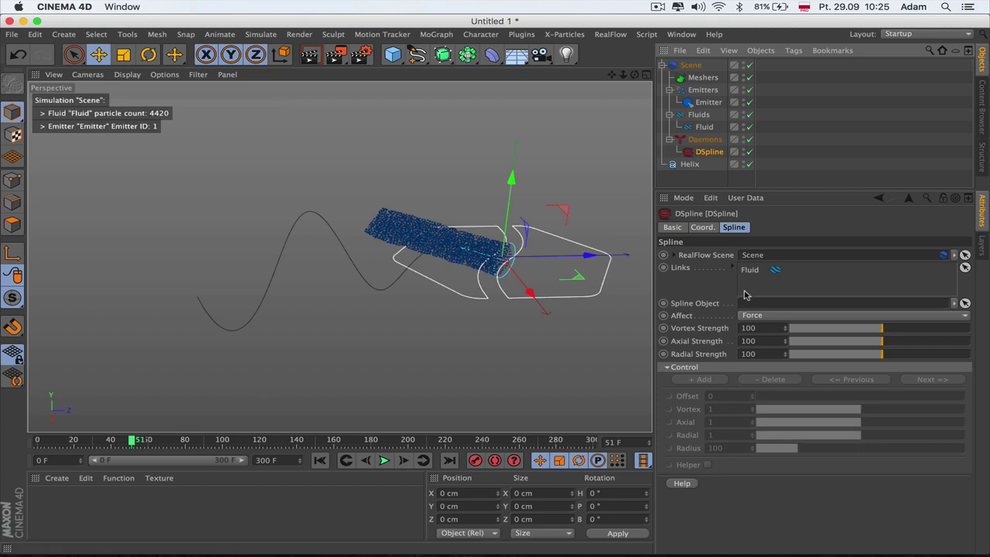
left_click_drag(685, 164, 683, 165)
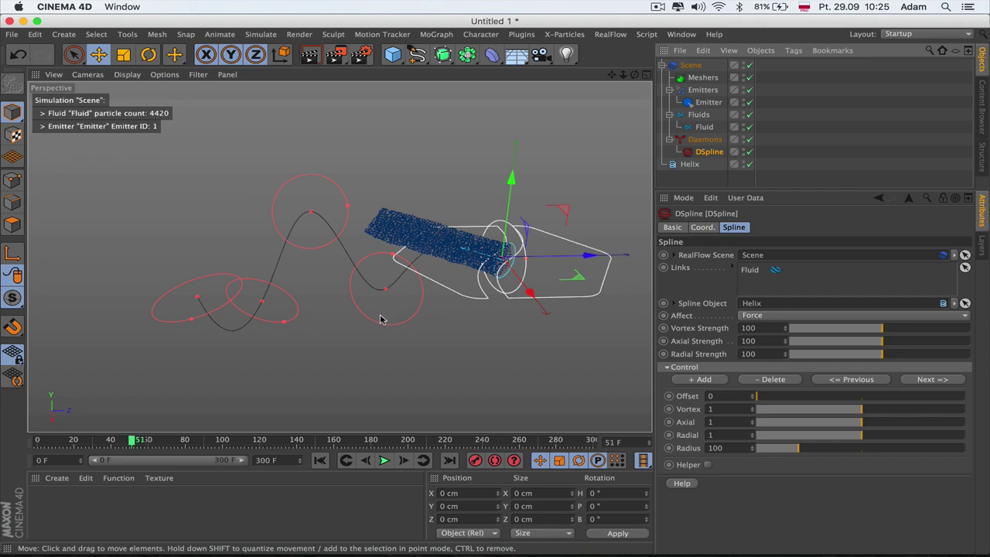
left_click(667, 366)
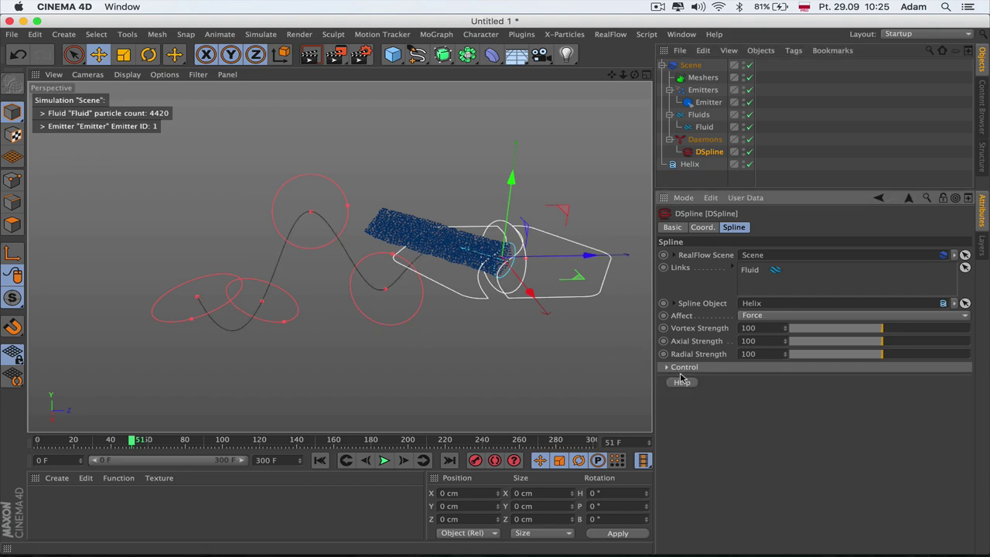
- Run the simulation from the first frame to check how the helix guides the fluid, and rewind it
left_click(320, 460)
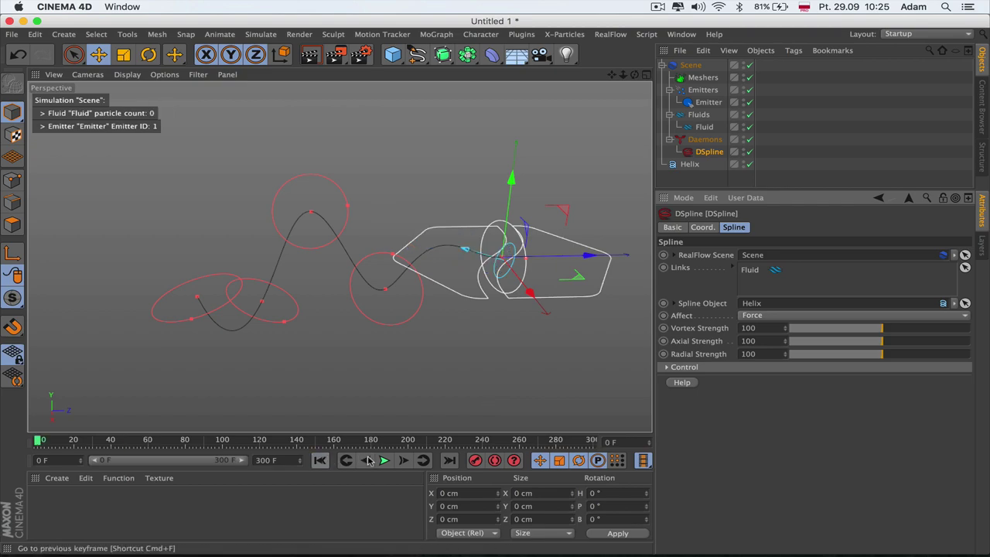
left_click(384, 460)
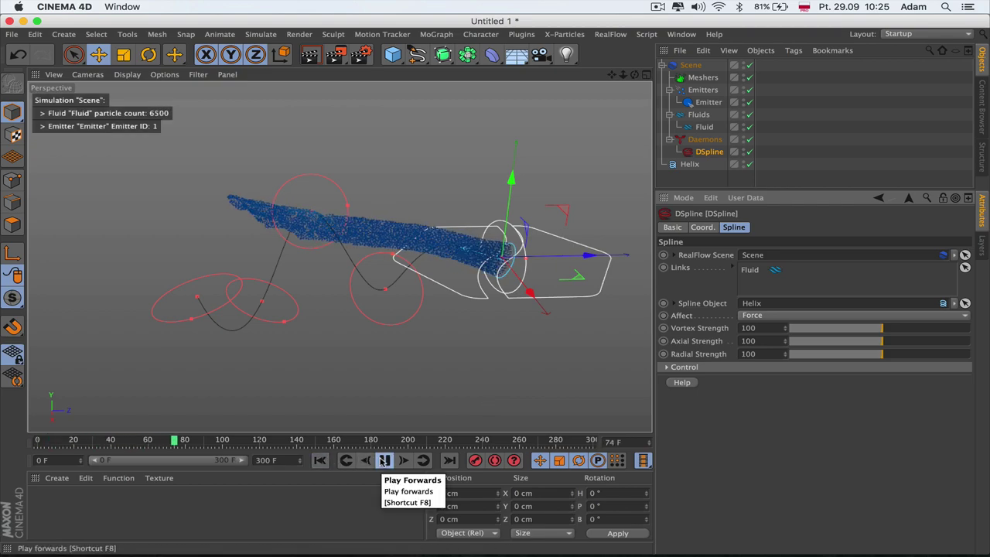
left_click(385, 460)
left_click(320, 461)
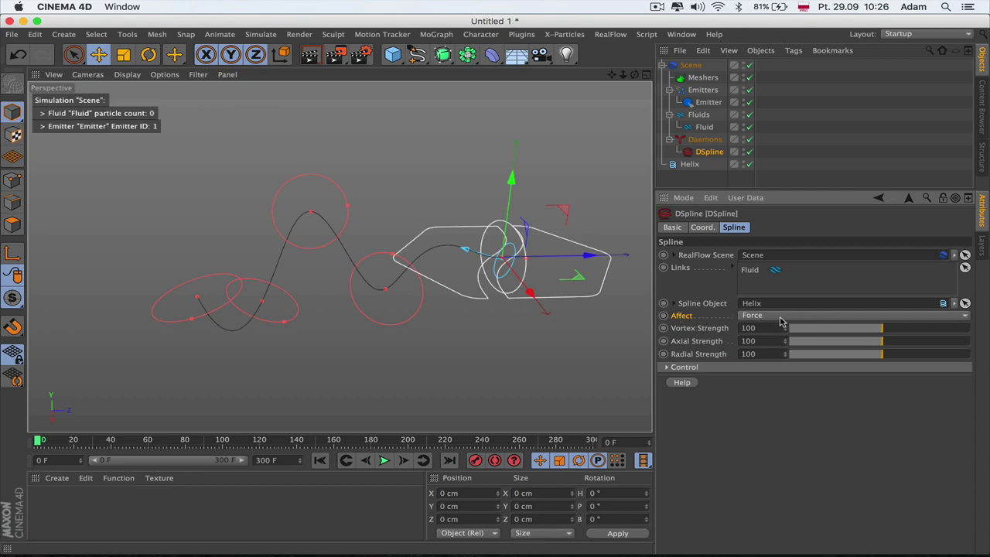
- Try Velocity as the DSpline's Affect mode and switch it back to Force
left_click(755, 316)
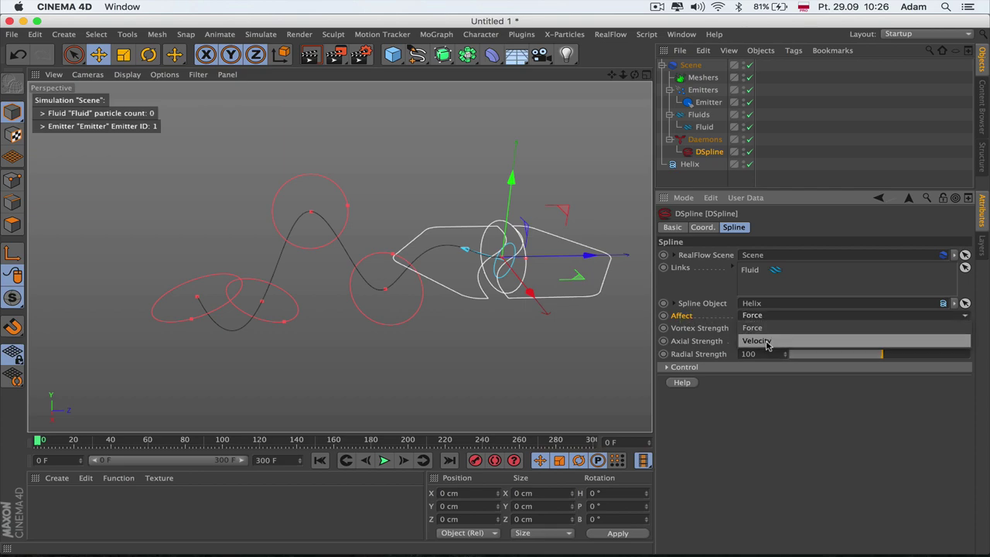
left_click(768, 342)
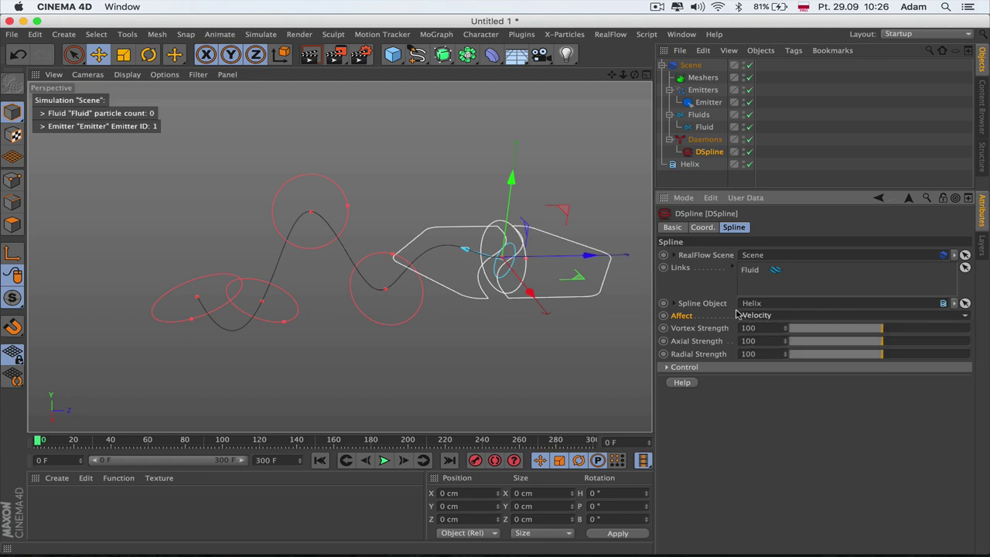
left_click(766, 316)
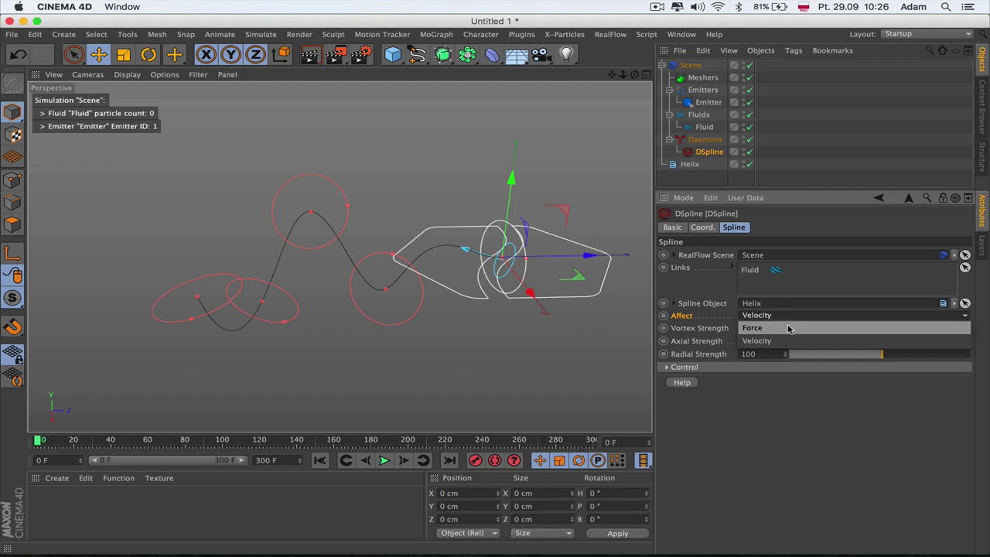
left_click(789, 328)
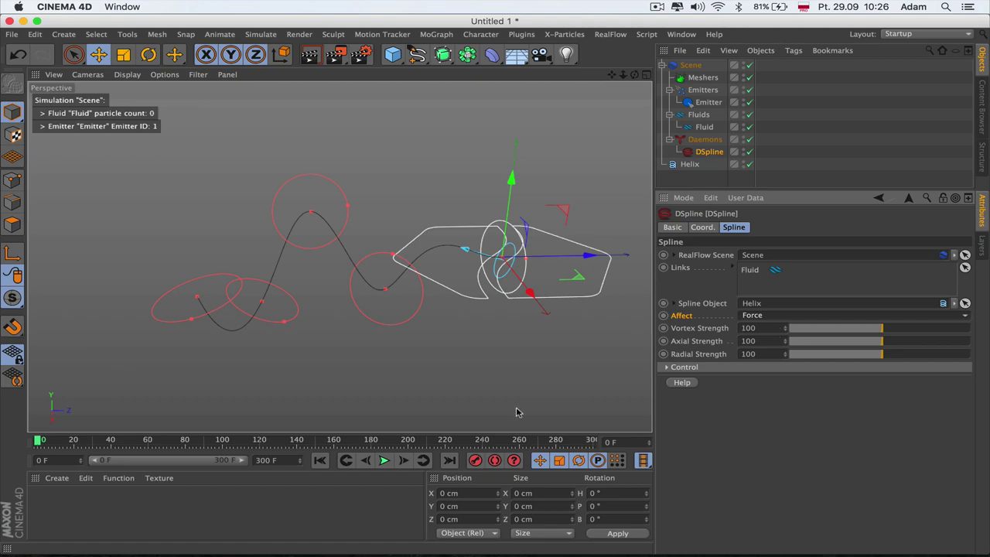
- Play the simulation and try DSpline Vortex Strengths of about 1132 and -226, viewing the swirl along the helix axis
left_click(383, 460)
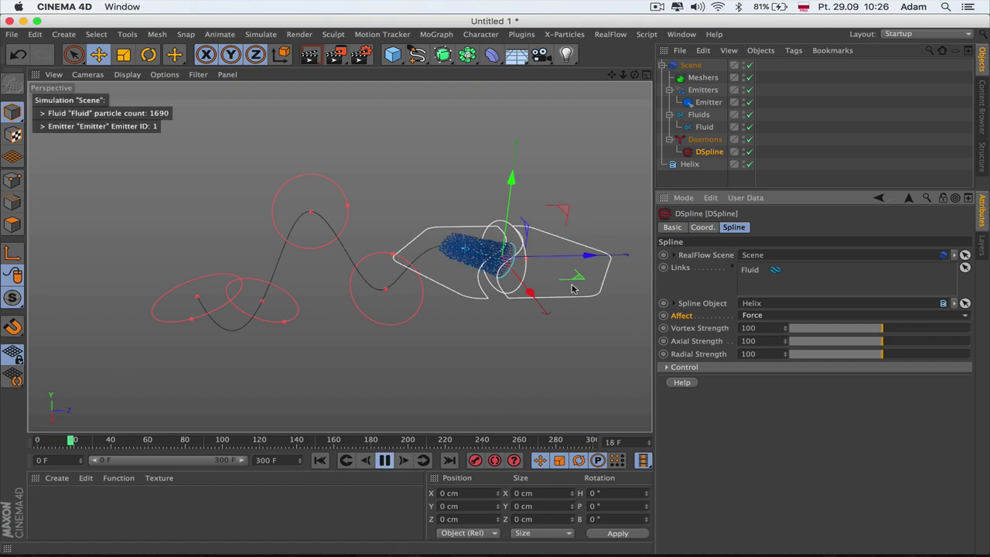
left_click(902, 328)
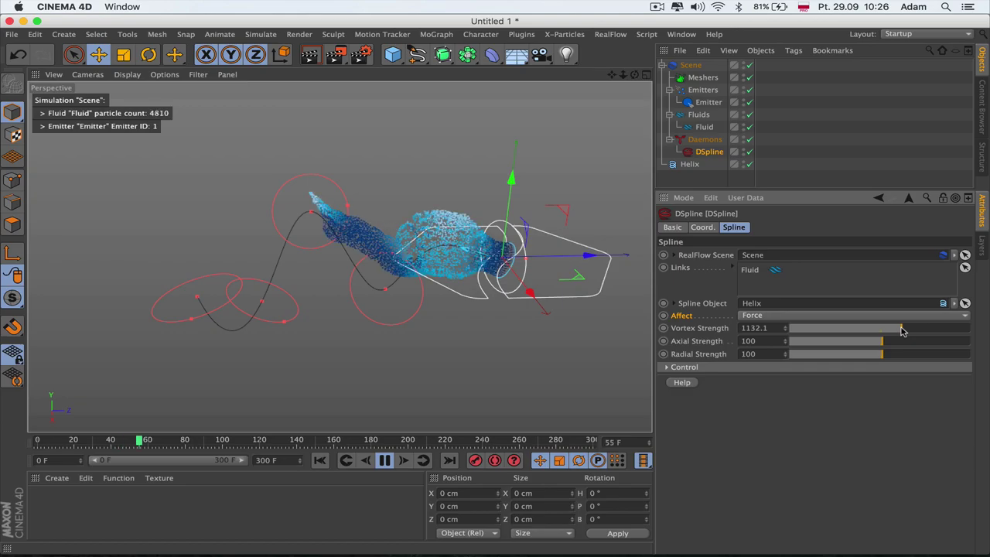
left_click_drag(634, 75, 493, 63)
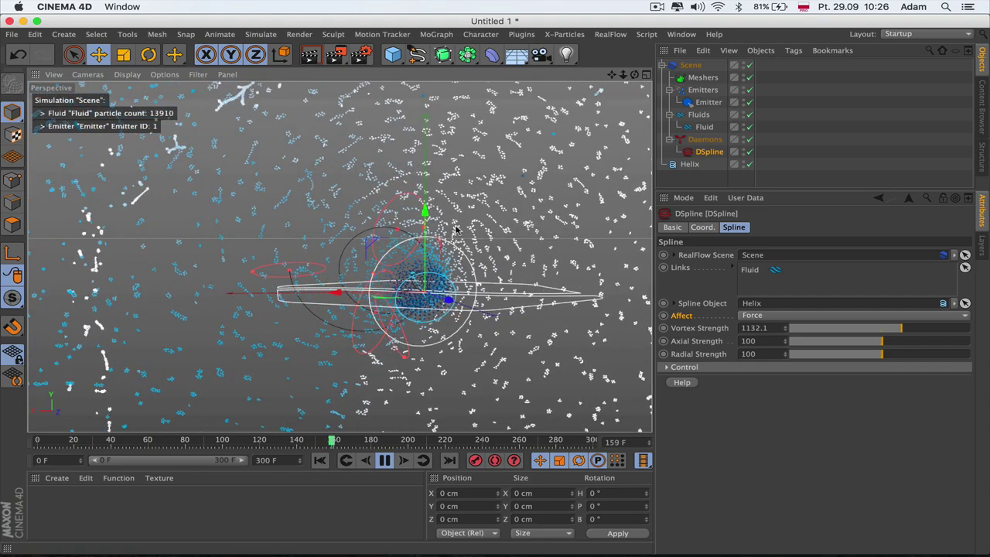
left_click(878, 329)
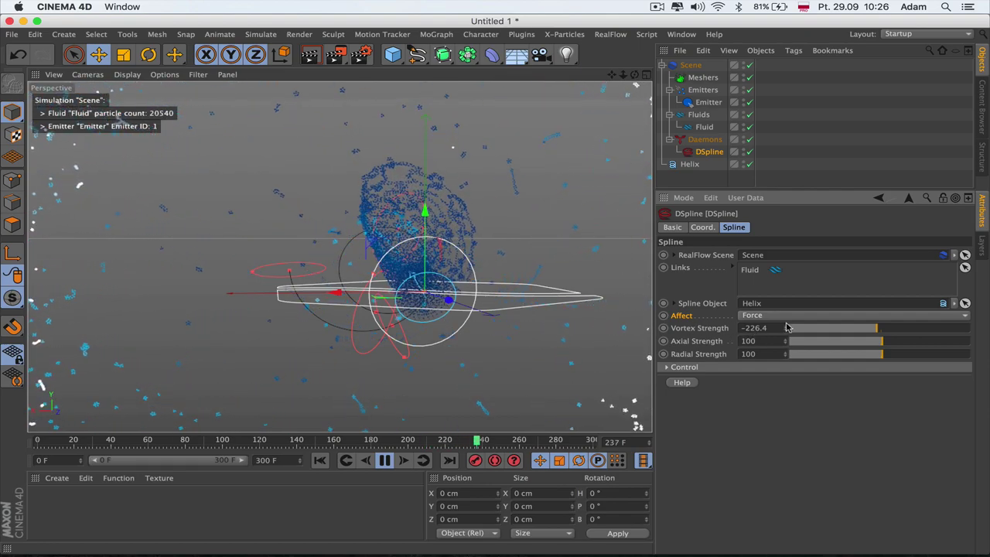
- Set the DSpline's Vortex Strength back to 100
left_click(755, 328)
type("100")
key("Return")
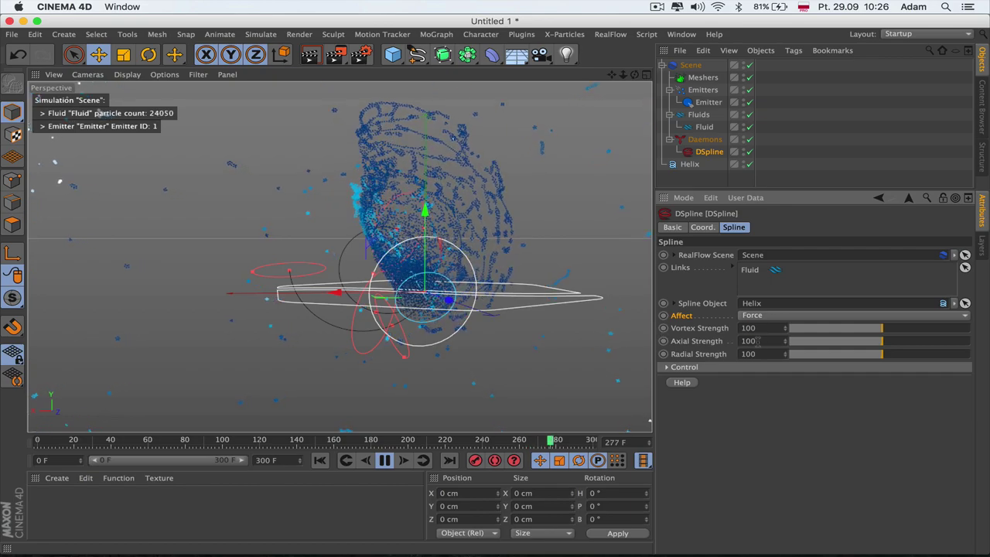
- View the running simulation from the side of the helix, stop it and rewind it to the first frame
left_click_drag(635, 75, 742, 67)
left_click_drag(339, 256, 338, 256, "alt")
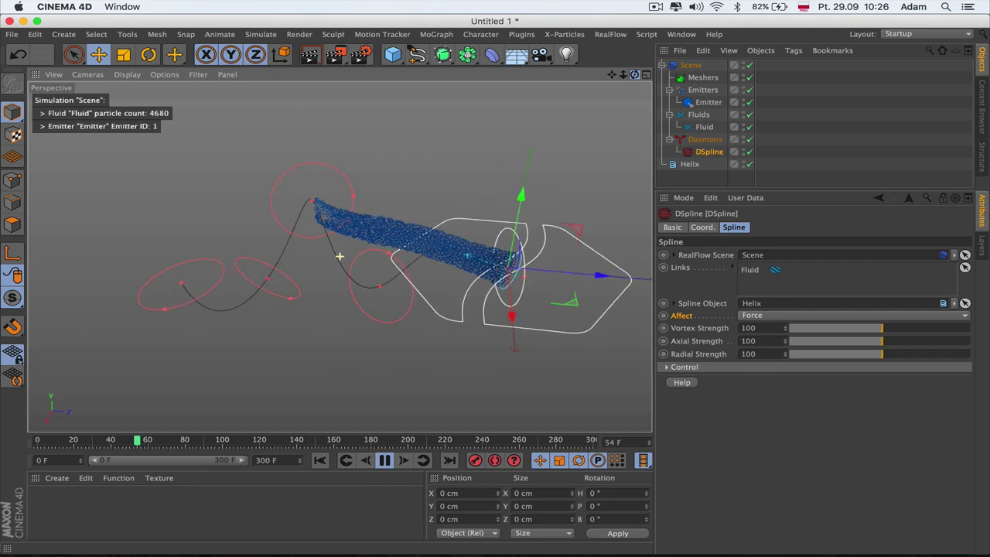
left_click(384, 461)
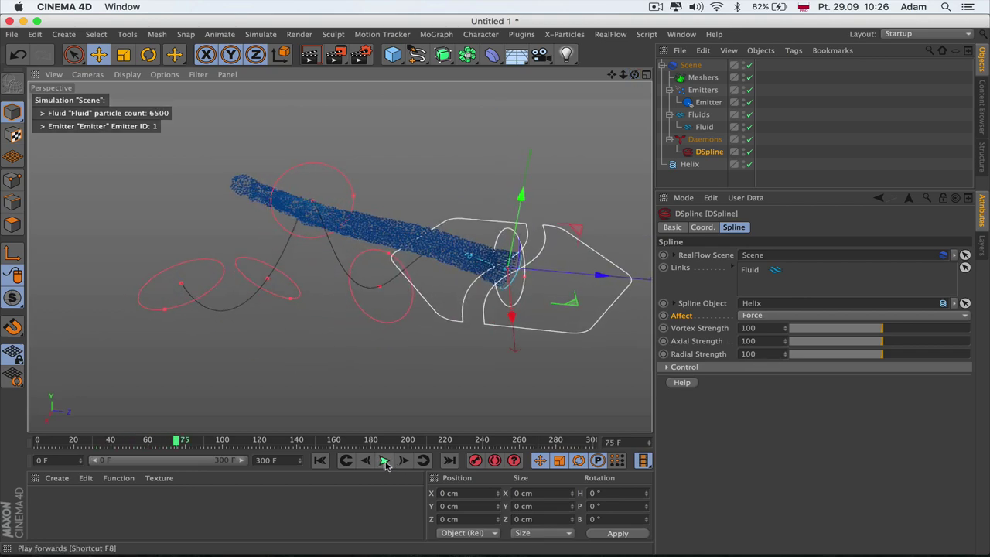
left_click(320, 460)
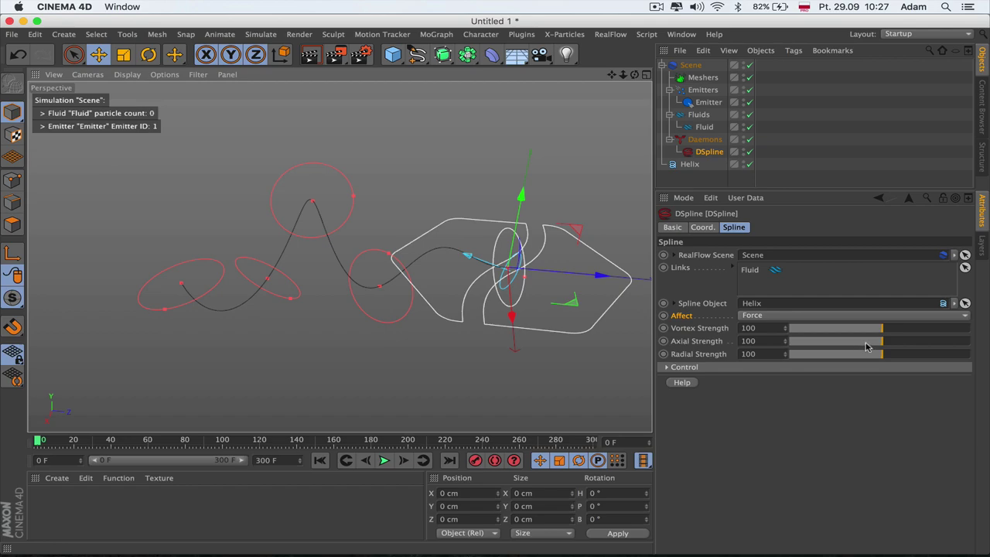
- Play the simulation and set the DSpline's Vortex Strength to 0
left_click(384, 461)
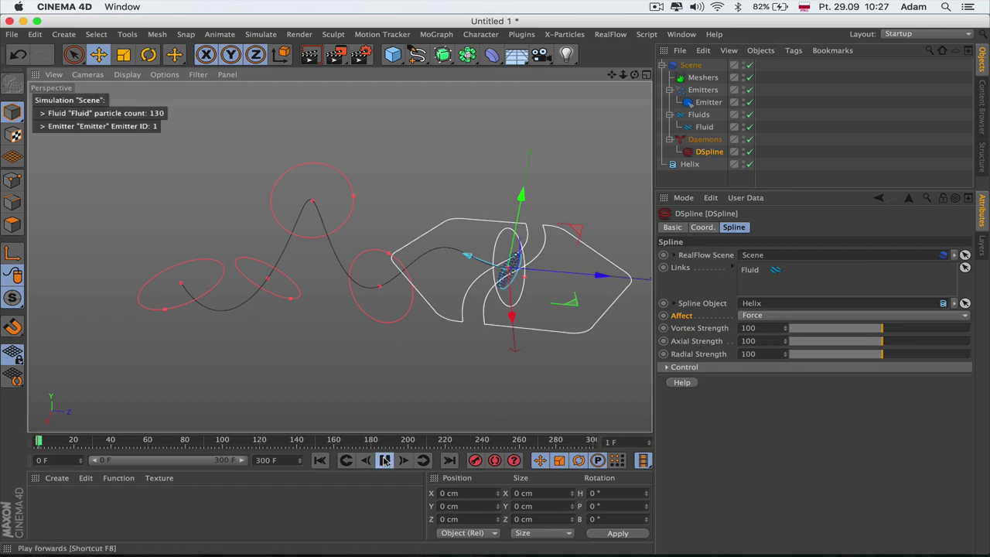
left_click_drag(768, 327, 643, 326)
type("0")
key("Return")
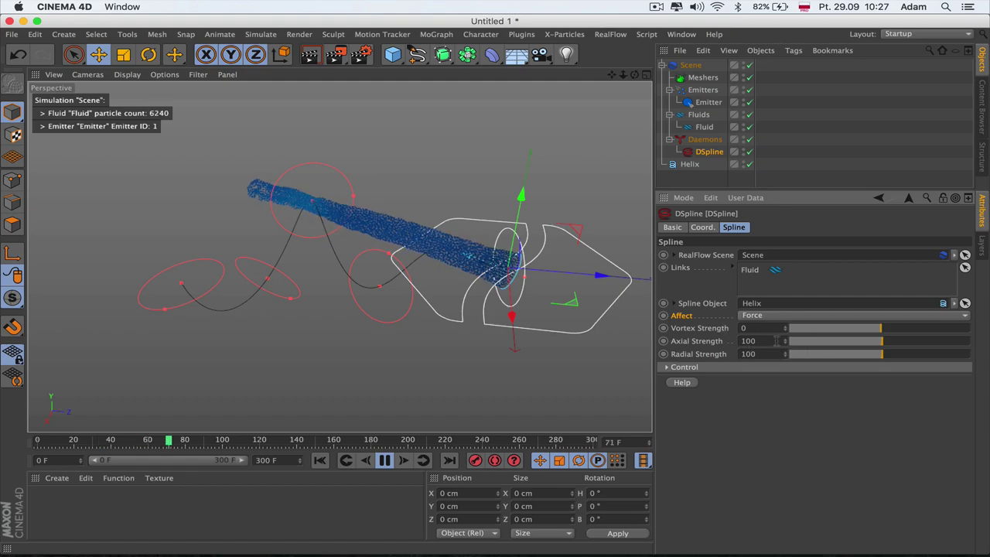
- Try DSpline Axial Strengths of about 1057 and -453 during playback, stop the simulation and set the Axial Strength to 0
left_click_drag(878, 344, 902, 344)
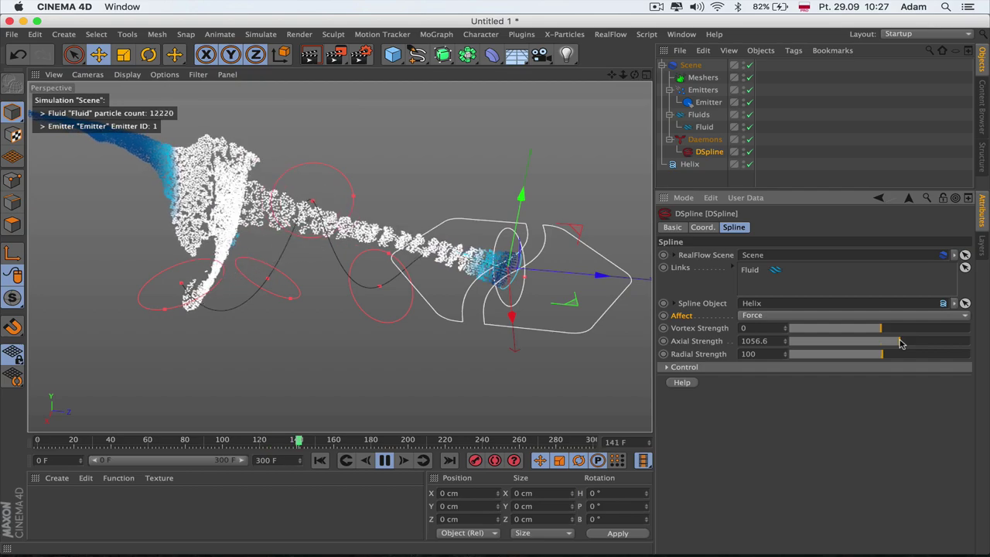
left_click_drag(902, 344, 874, 344)
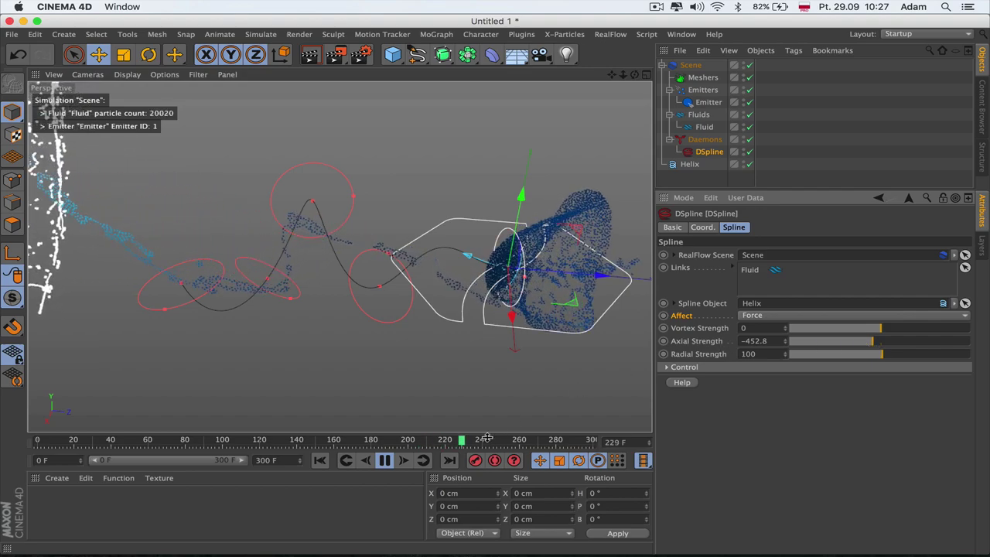
left_click(384, 462)
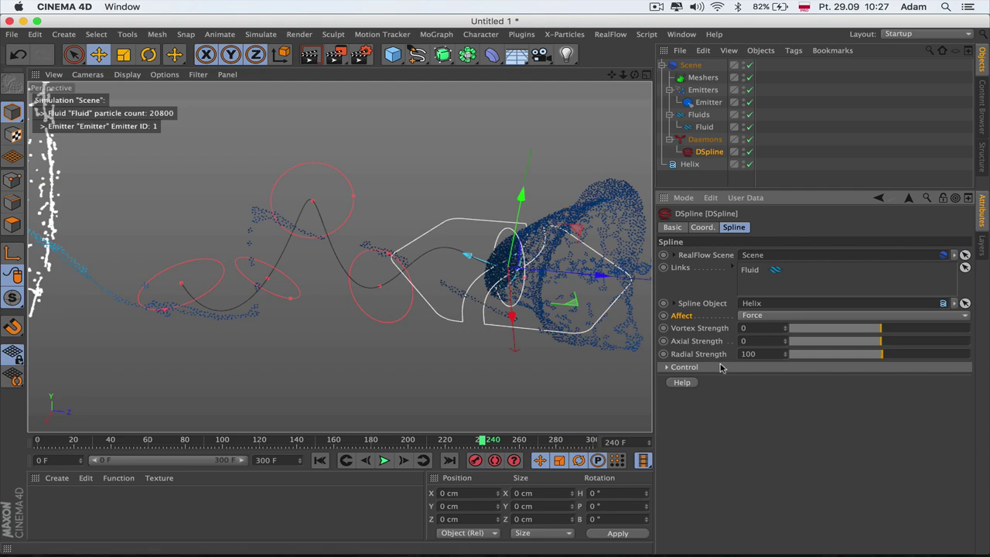
- Set the DSpline's Radial Strength to 2000 and run the simulation from the first frame, viewing the flow from several angles
left_click(320, 460)
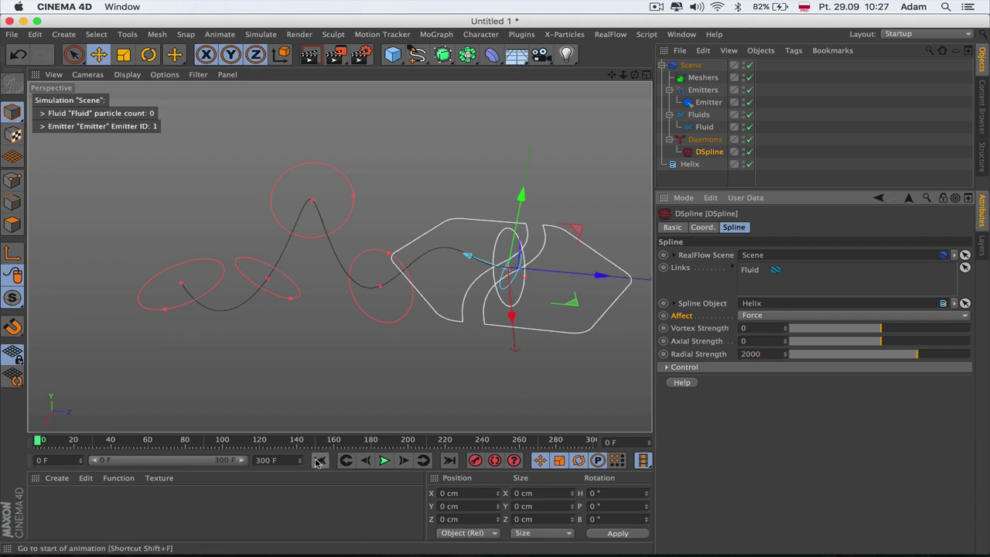
left_click(385, 461)
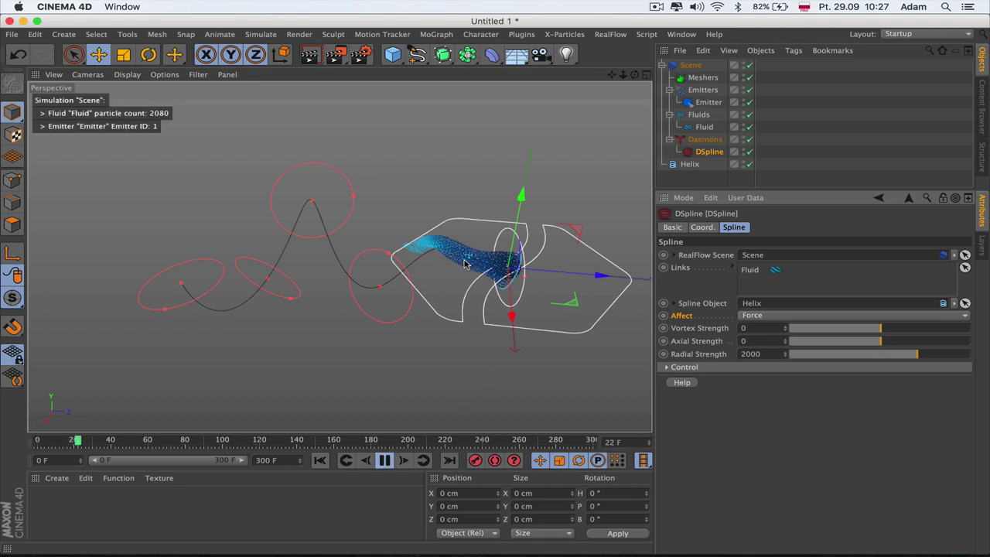
left_click_drag(636, 75, 374, 147)
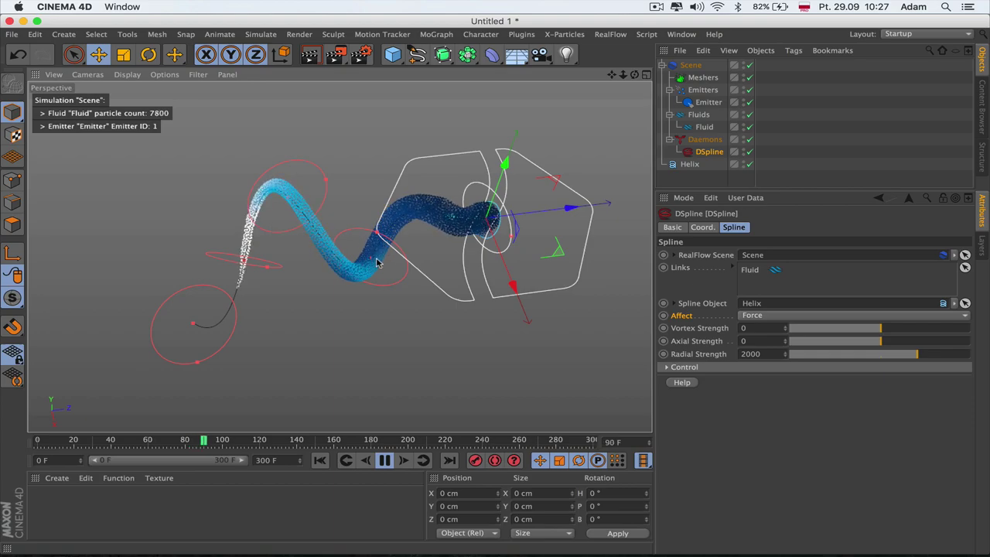
left_click_drag(363, 187, 496, 193, "alt")
mouse_move(340, 256)
left_mouse_down("alt")
mouse_move(209, 261)
mouse_move(166, 285)
mouse_move(197, 270)
mouse_move(341, 256)
left_mouse_up("alt")
- Lower the DSpline's Radial Strength to 1000 and rerun the simulation from the first frame, viewing how the fluid follows the helix
left_click(752, 354)
type("100")
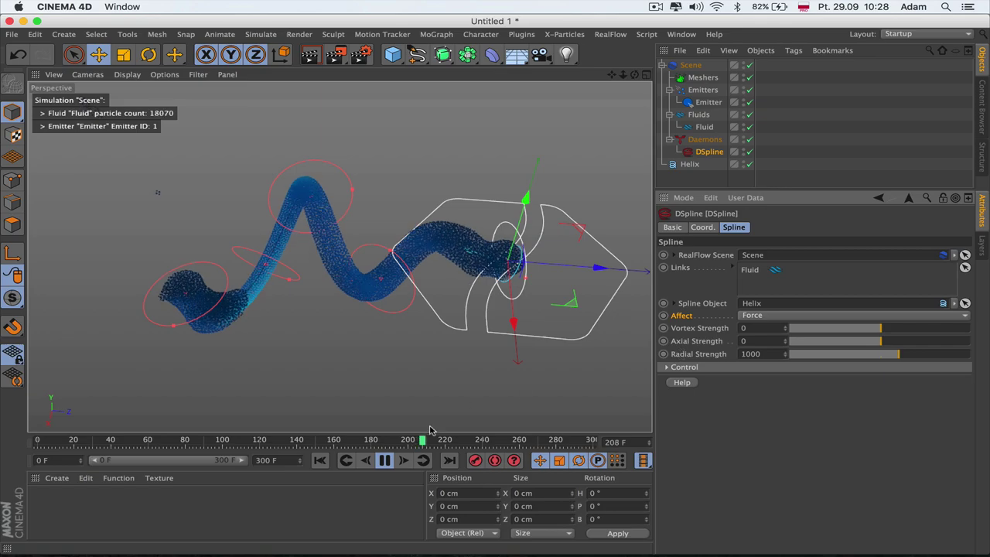
left_click(319, 460)
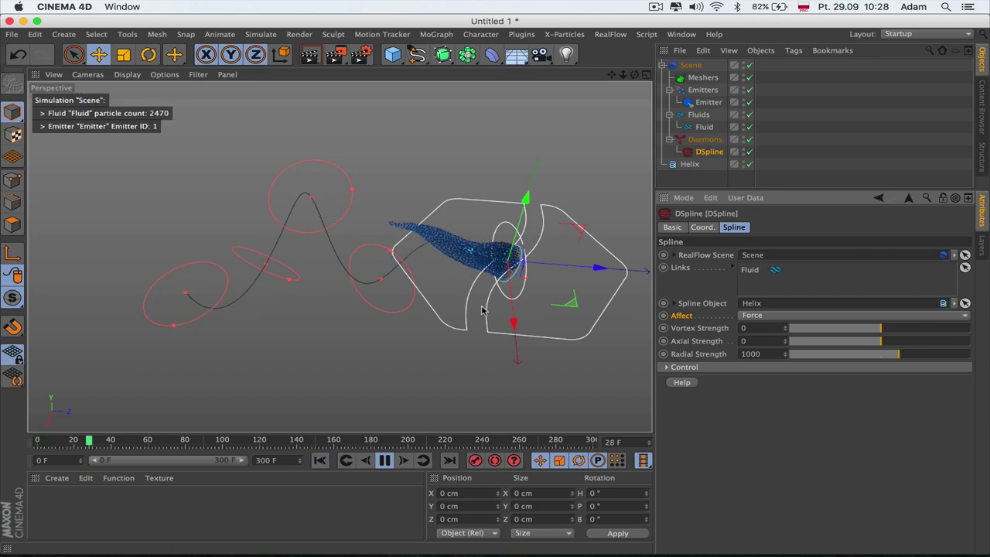
left_click_drag(635, 75, 669, 76)
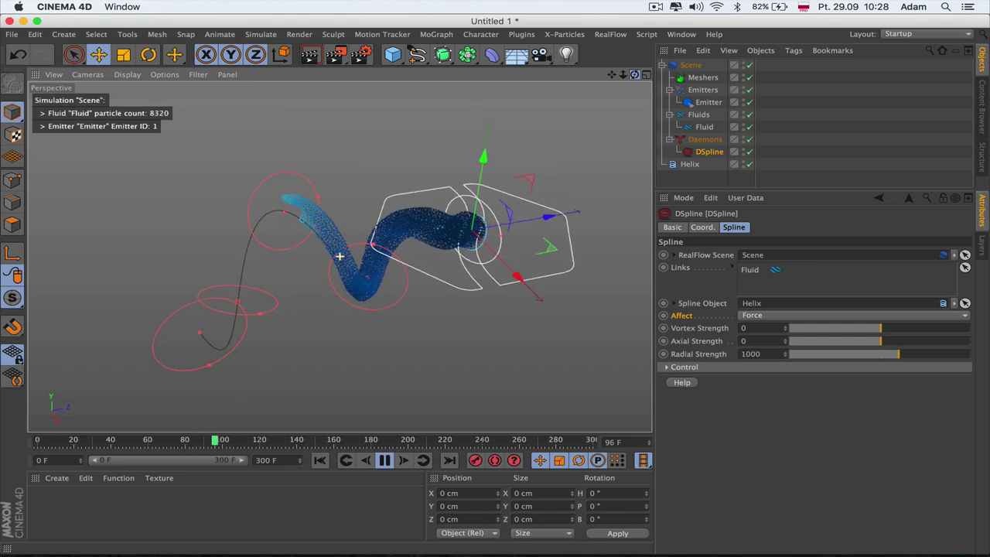
left_click_drag(541, 81, 522, 82)
mouse_move(634, 75)
left_mouse_down()
mouse_move(680, 65)
mouse_move(645, 63)
left_mouse_up()
left_click_drag(510, 86, 527, 85)
- Set the DSpline's Axial Strength to 10 and restart the simulation from the first frame
left_click_drag(746, 341, 706, 342)
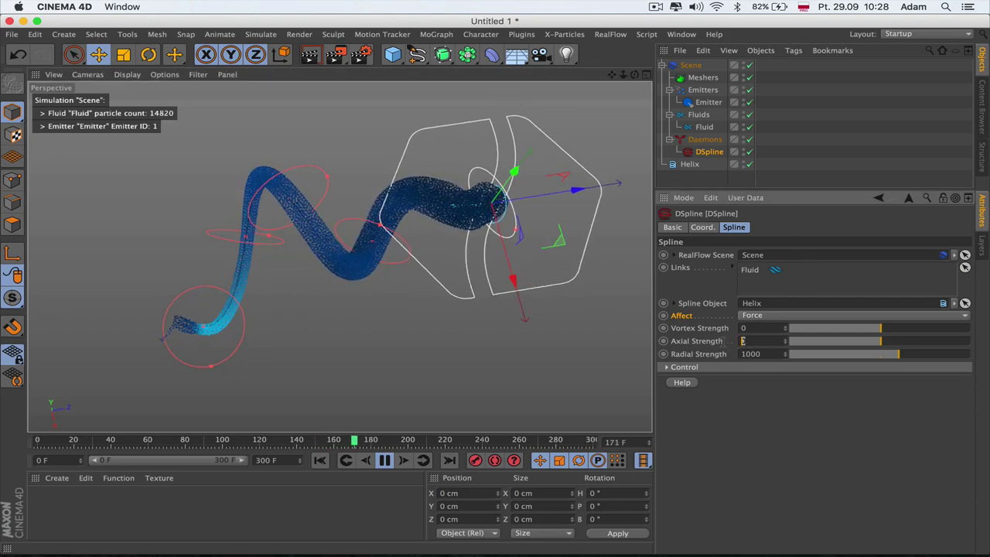
type("10")
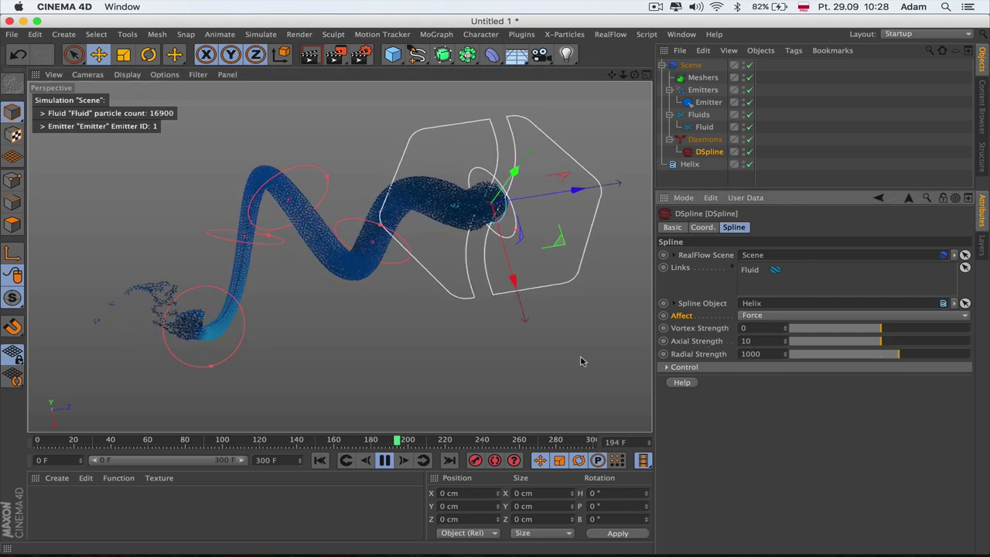
left_click(320, 461)
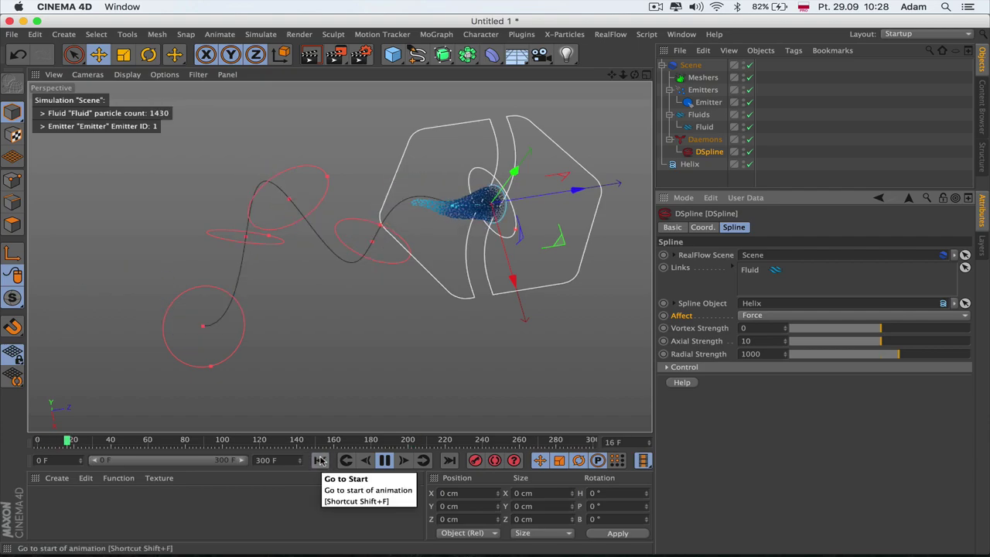
- Try DSpline Axial Strengths of about 1132, 642 and 226 while the simulation plays
left_click_drag(879, 341, 903, 343)
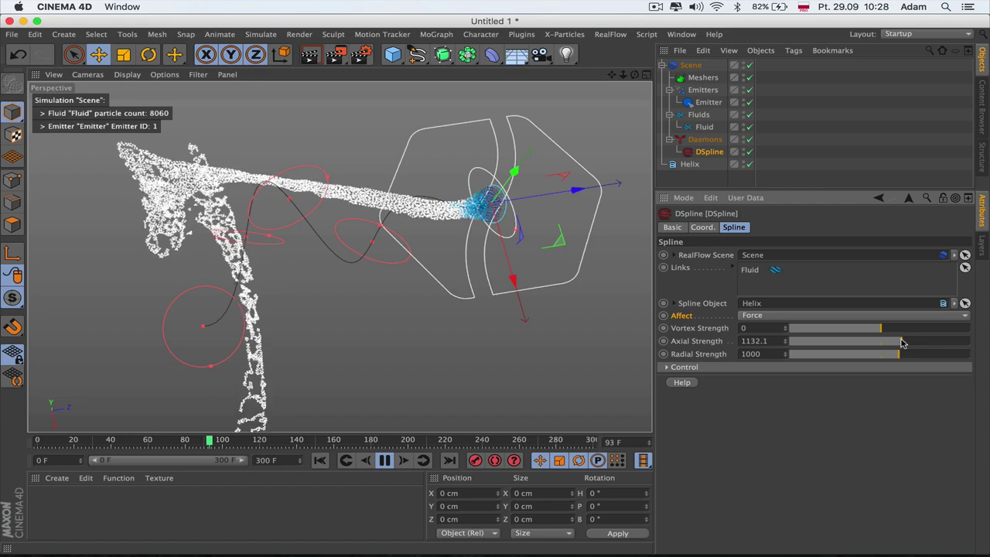
left_click(892, 343)
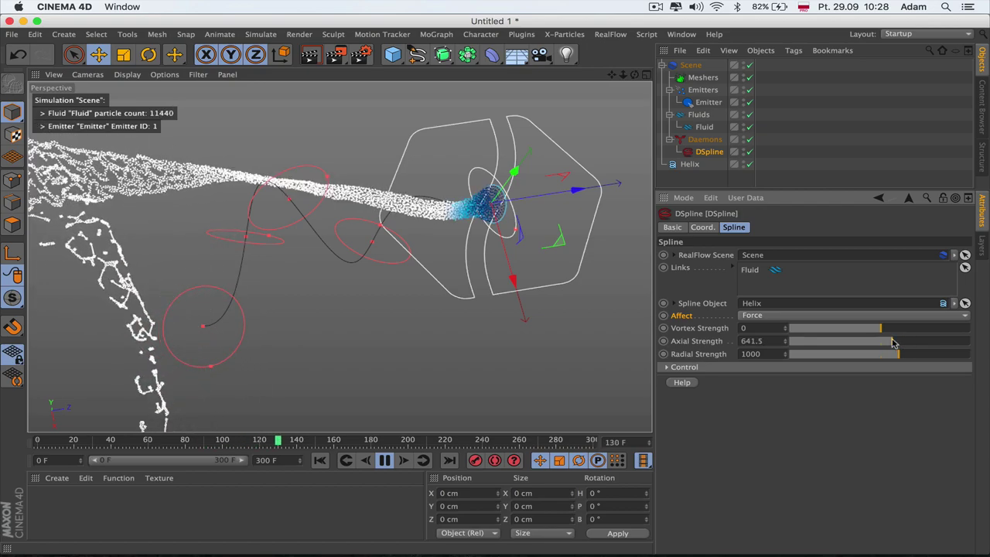
left_click_drag(892, 343, 885, 342)
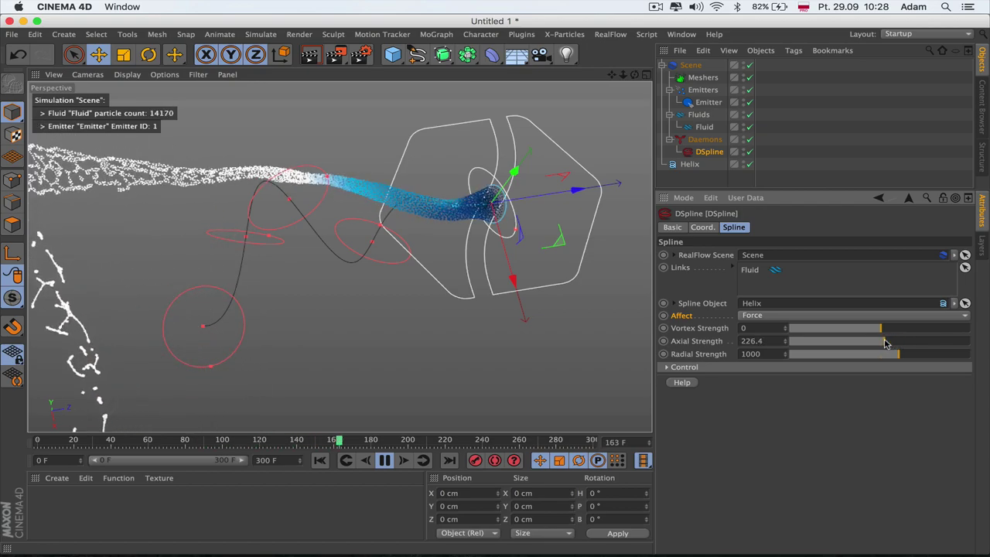
- Set the DSpline's Axial Strength to 100 and restart the simulation from the first frame
double_click(752, 341)
type("100")
key("Return")
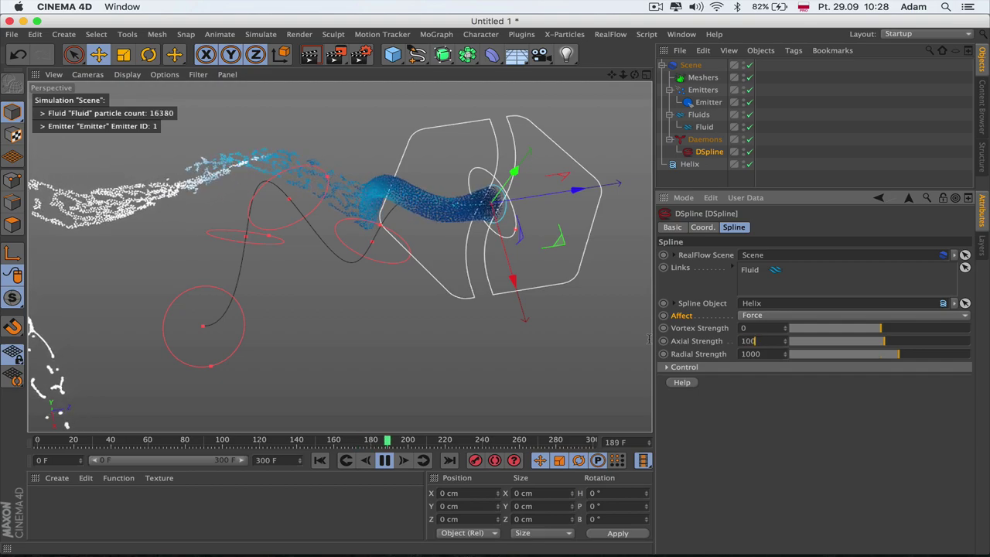
left_click(321, 461)
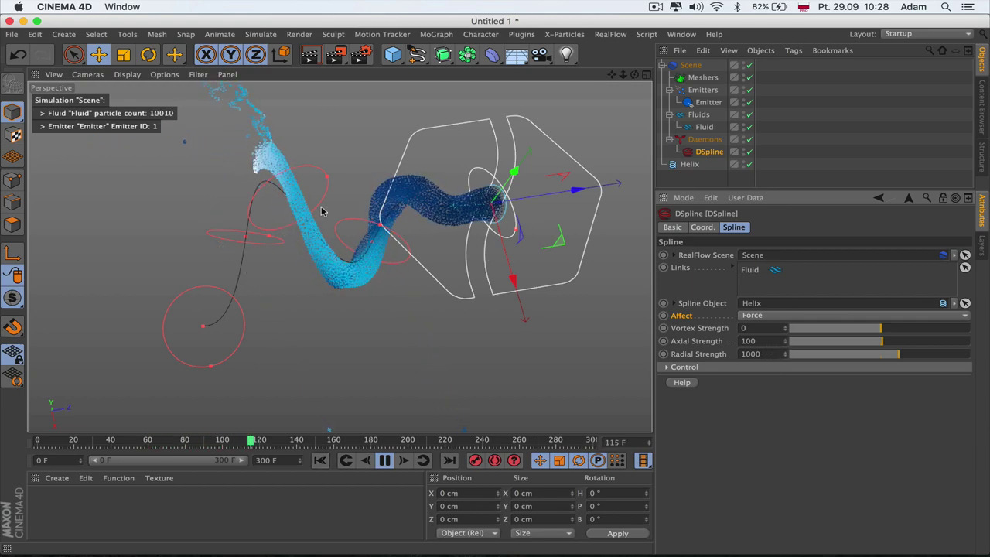
- Set both the Axial Strength and the Vortex Strength of the DSpline to 50 and run the simulation from the first frame
mouse_move(634, 75)
left_mouse_down()
mouse_move(743, 112)
mouse_move(727, 116)
mouse_move(634, 75)
left_mouse_up()
double_click(748, 341)
type("50")
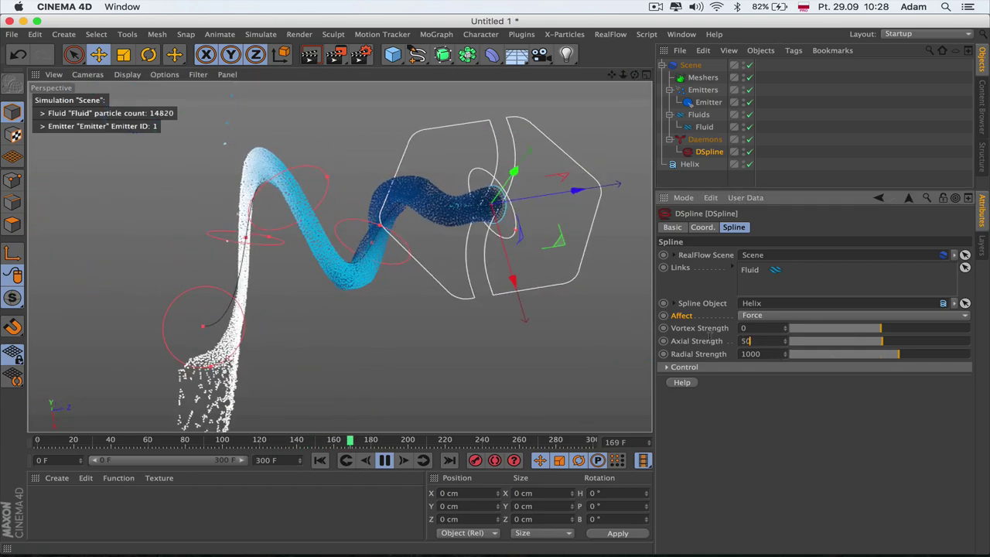
double_click(754, 328)
type("0.1")
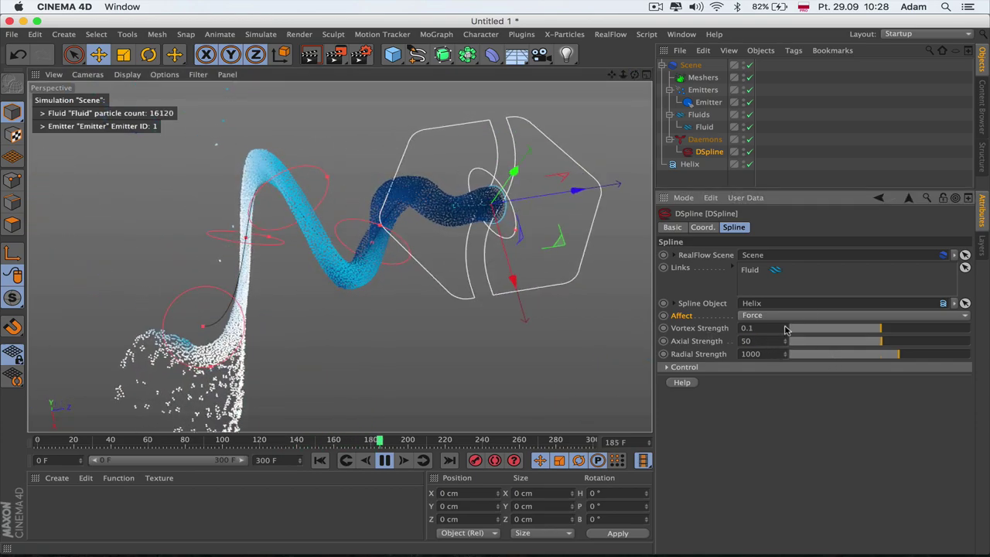
double_click(754, 328)
type("50")
key("Return")
left_click(320, 460)
left_click(385, 461)
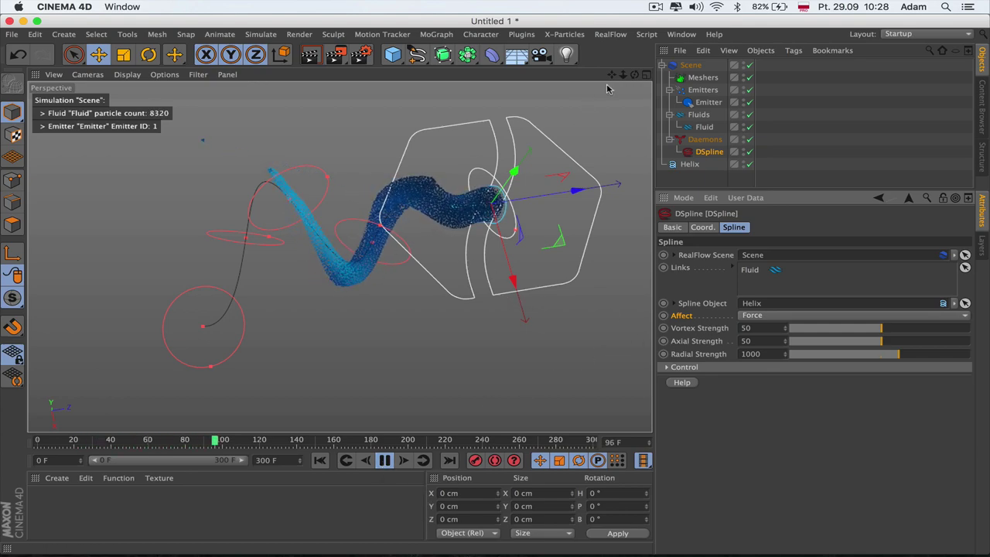
left_click_drag(633, 73, 593, 54)
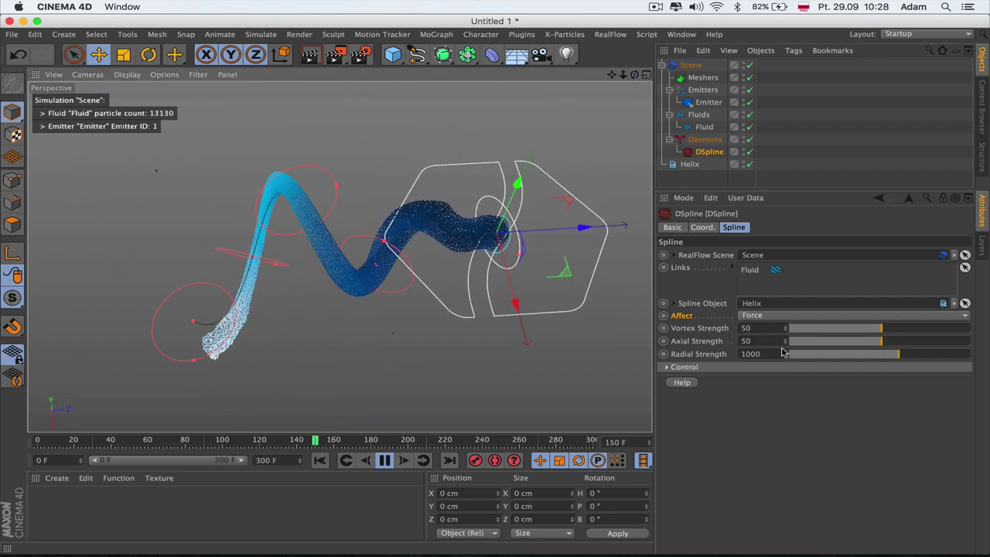
- Raise the DSpline's Radial Strength to 1200, rerun the simulation from the first frame and pause it around frame 159
left_click_drag(768, 354, 633, 363)
type("1200")
key("Return")
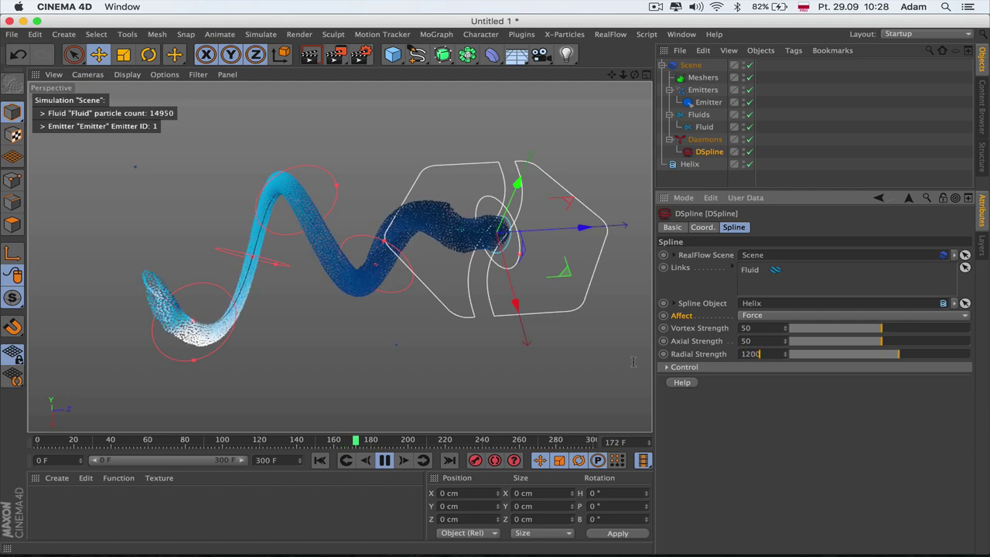
left_click(320, 461)
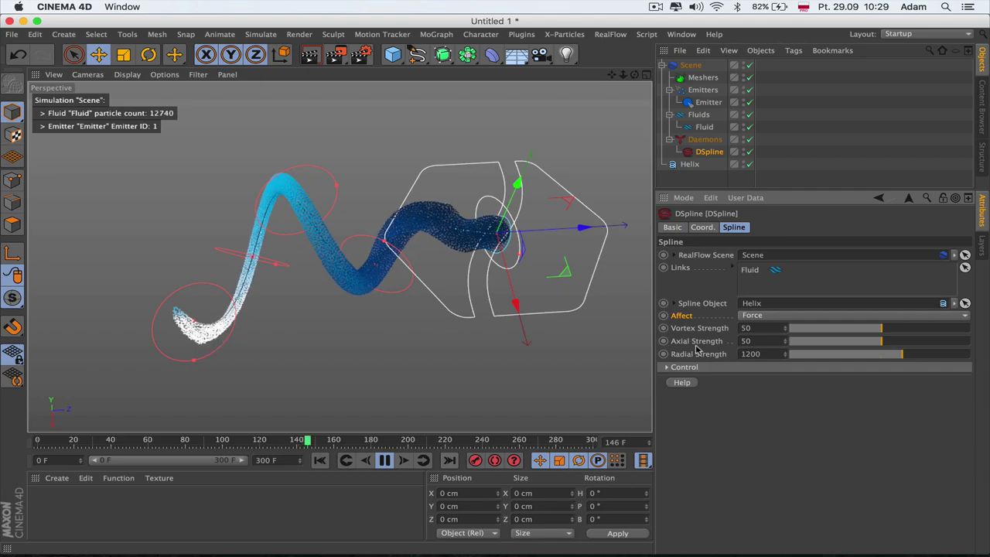
key("F8")
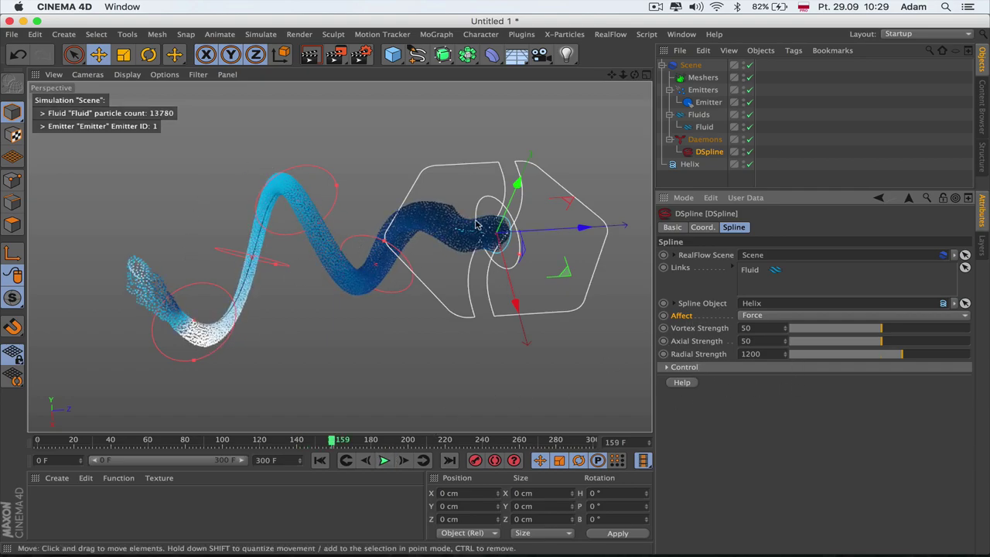
- Rewind the simulation and set the DSpline's first control circle to Offset 0.065, Vortex 2, Axial 2, Radial 3 and Radius 120.5
left_click(666, 369)
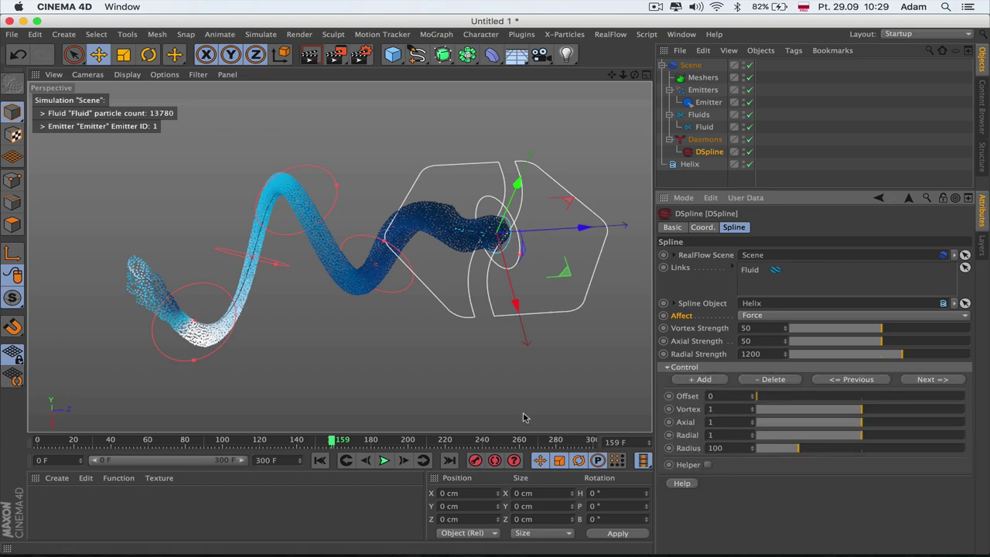
key("shift+f")
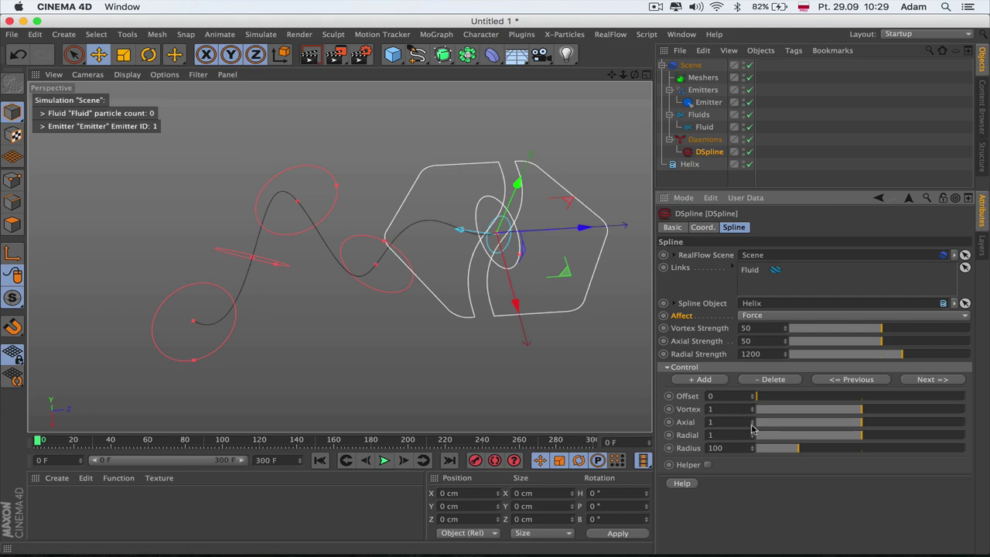
mouse_move(754, 398)
left_mouse_down()
mouse_move(787, 396)
mouse_move(757, 396)
mouse_move(784, 396)
mouse_move(759, 396)
mouse_move(769, 396)
left_mouse_up()
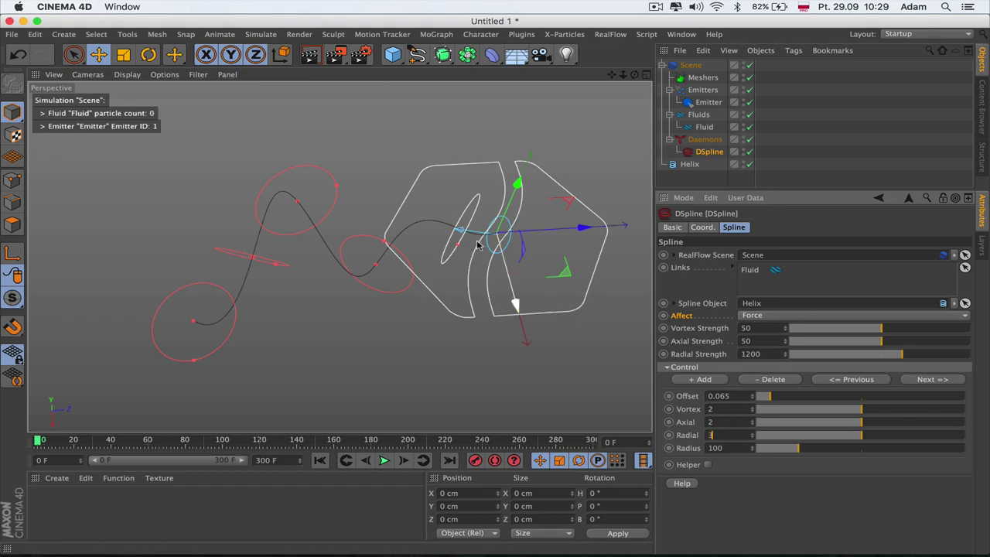
mouse_move(792, 448)
left_mouse_down()
mouse_move(859, 450)
mouse_move(782, 461)
mouse_move(807, 461)
left_mouse_up()
left_click_drag(635, 75, 638, 53)
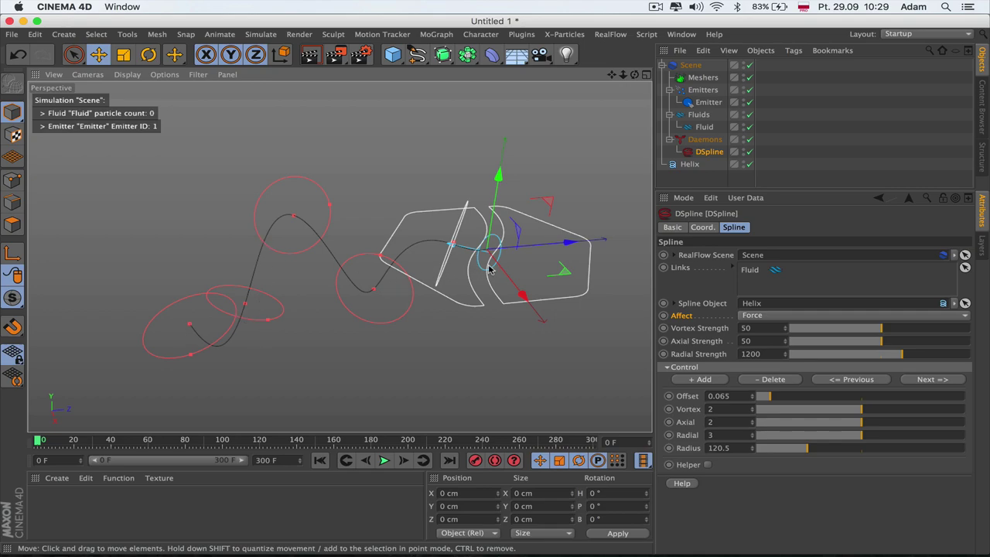
- Turn on the DSpline's Helper display and view the guide volume around the helix from another angle
left_click(709, 465)
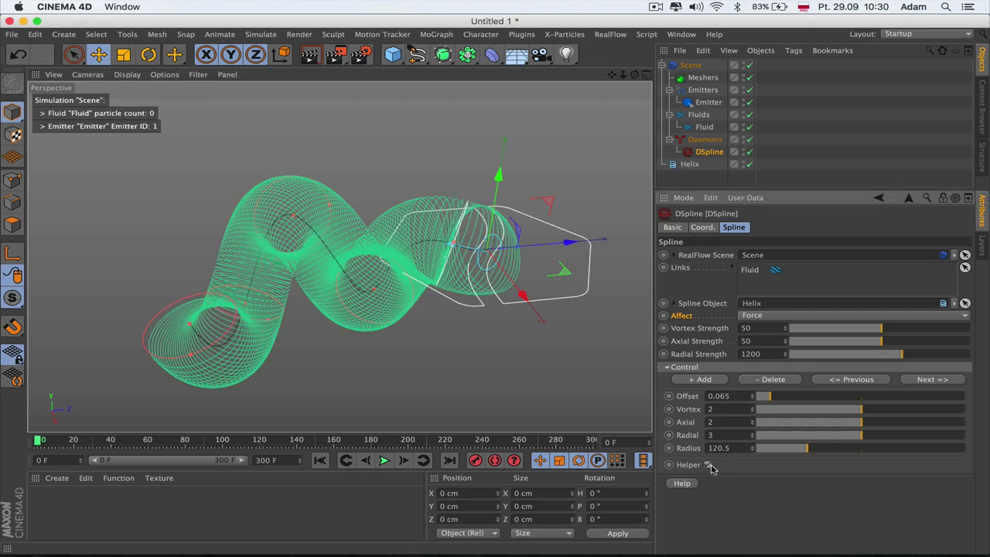
left_click_drag(634, 75, 727, 85)
left_click_drag(511, 93, 634, 76)
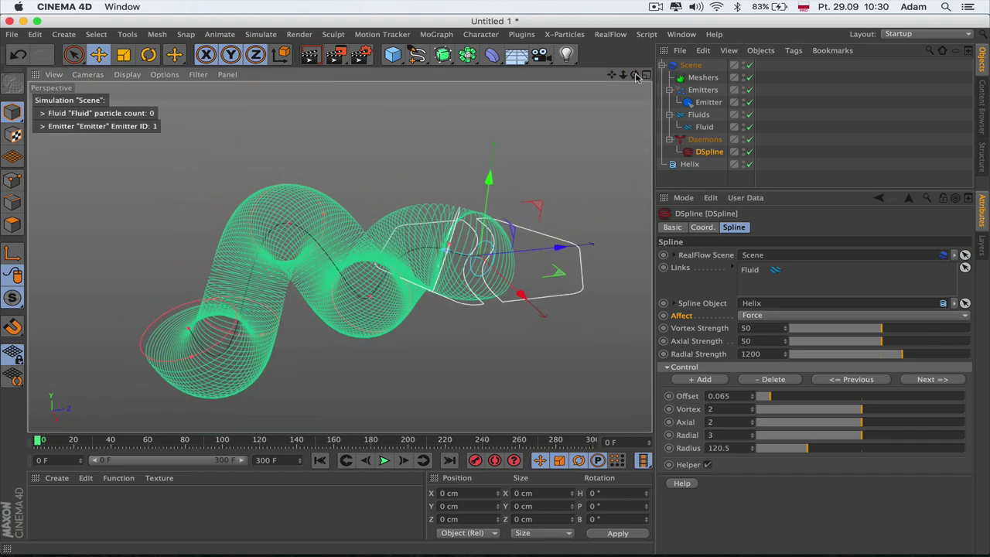
- Set the first control circle's Radius to 113.9 and turn off the DSpline's Helper display
mouse_move(810, 454)
left_mouse_down()
mouse_move(859, 458)
mouse_move(773, 459)
mouse_move(836, 459)
mouse_move(778, 449)
mouse_move(805, 450)
left_mouse_up()
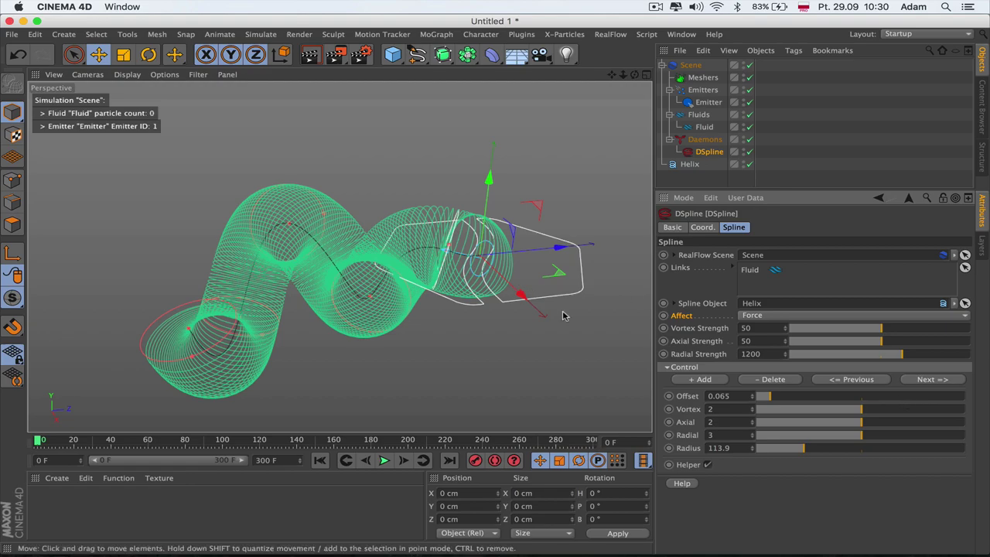
left_click(707, 464)
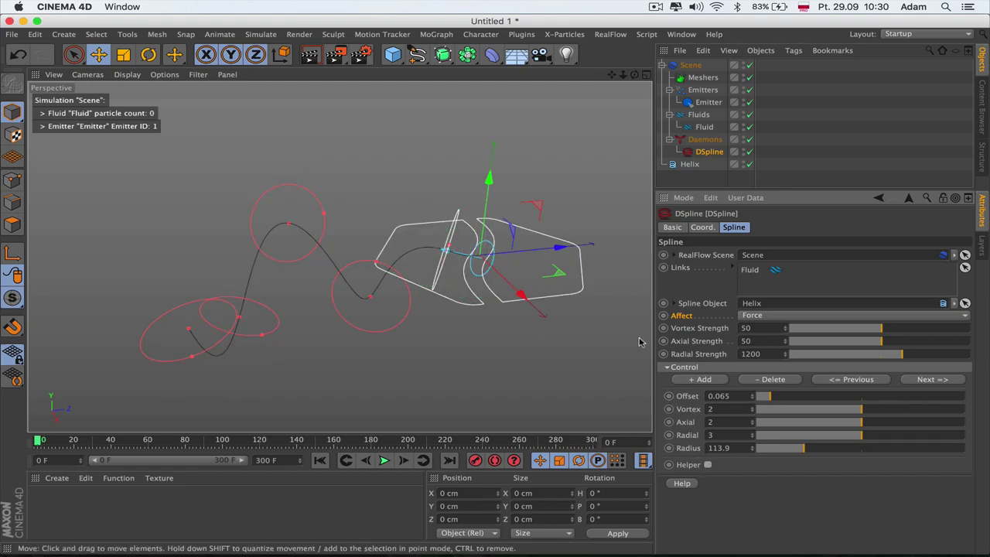
- Try different radii on the remaining control circles and a deletion of the last circle, and undo these changes
left_click(926, 379)
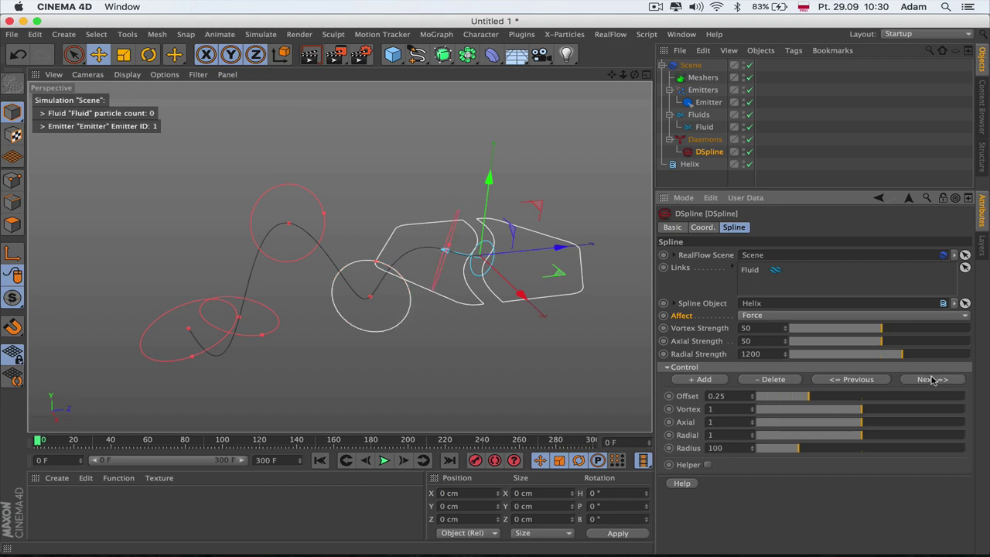
left_click(708, 465)
mouse_move(797, 448)
left_mouse_down()
mouse_move(777, 456)
mouse_move(847, 450)
mouse_move(797, 452)
mouse_move(842, 458)
mouse_move(823, 459)
mouse_move(778, 449)
mouse_move(840, 451)
mouse_move(793, 447)
left_mouse_up()
left_click(928, 379)
left_click(910, 380)
left_click(913, 380)
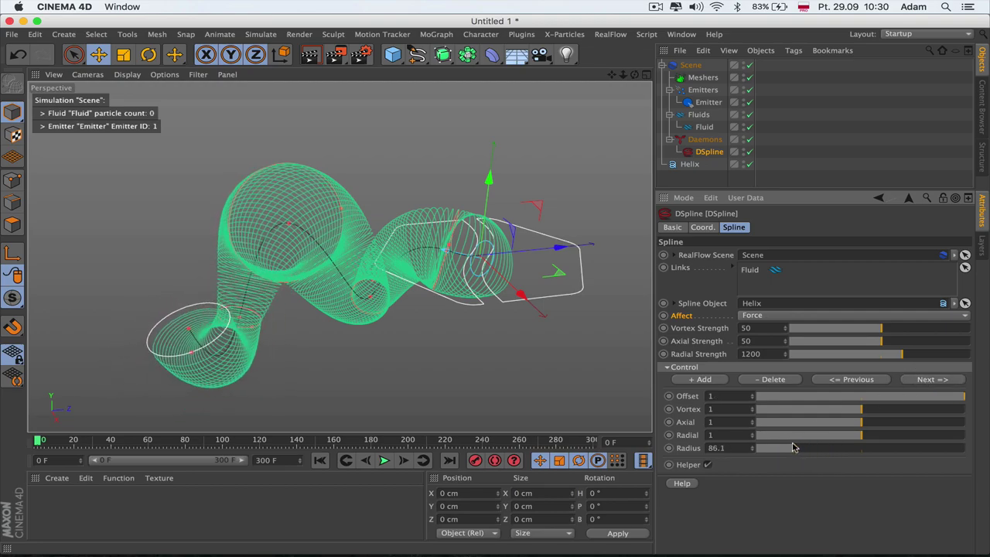
left_click(770, 380)
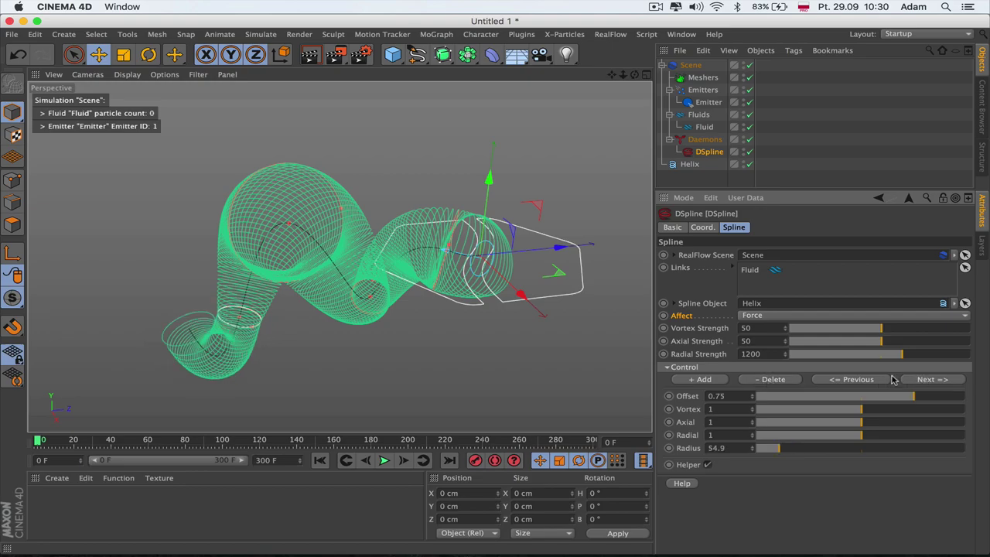
key("super+z")
- Add a new control circle to the DSpline at Offset 0.68 and hide the Helper
left_click(703, 379)
left_click_drag(833, 395, 868, 398)
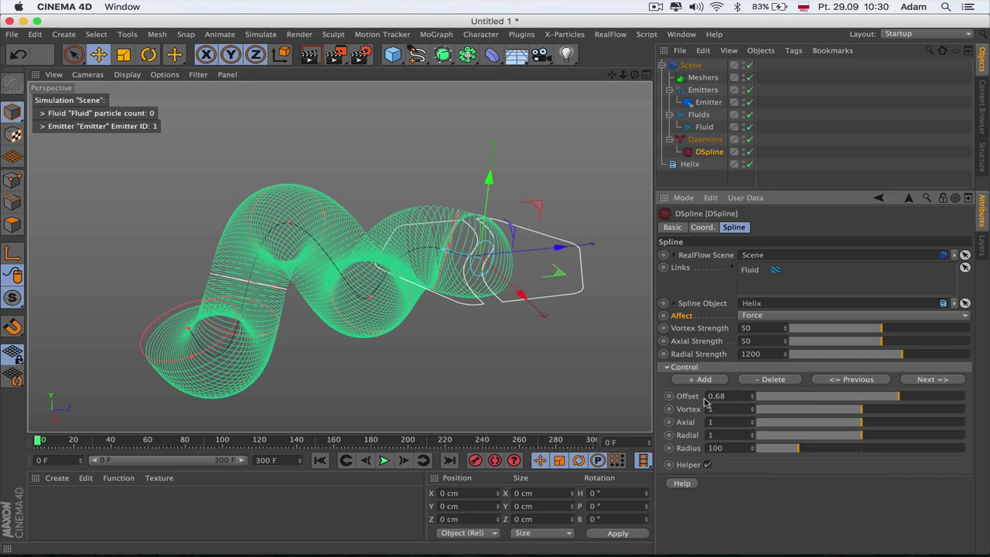
left_click(708, 465)
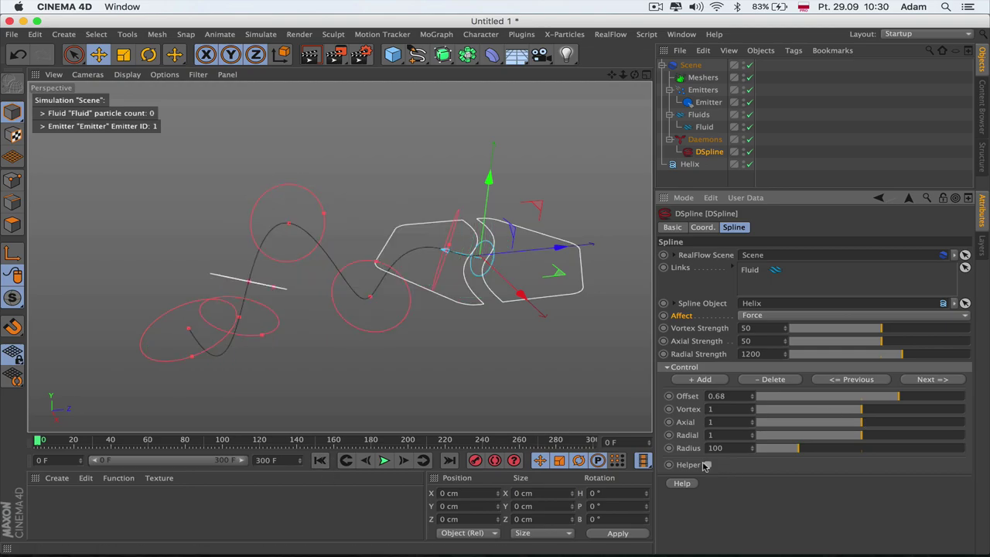
- Run the simulation with the added control circle and pause it around frame 147
left_click(384, 462)
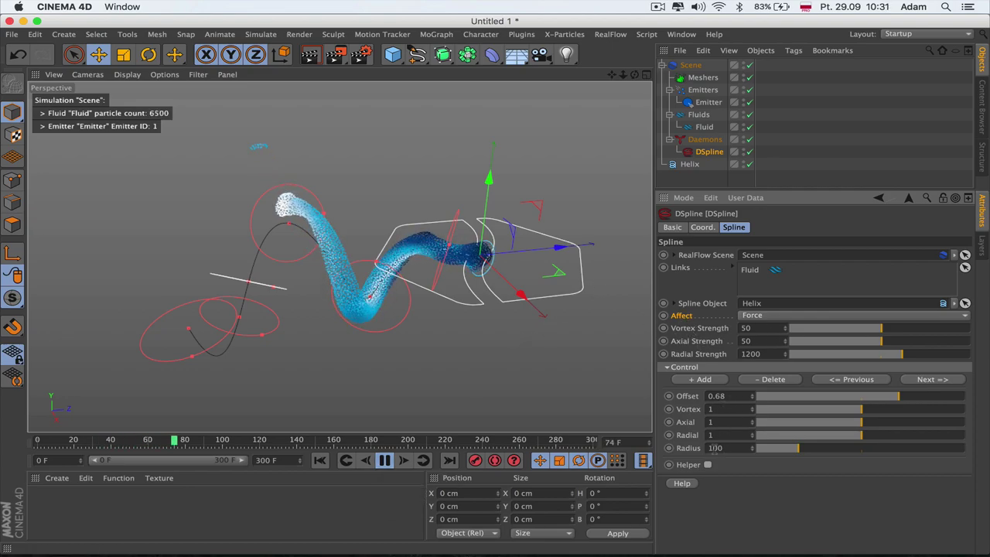
mouse_move(635, 75)
left_mouse_down()
mouse_move(727, 101)
mouse_move(635, 76)
left_mouse_up()
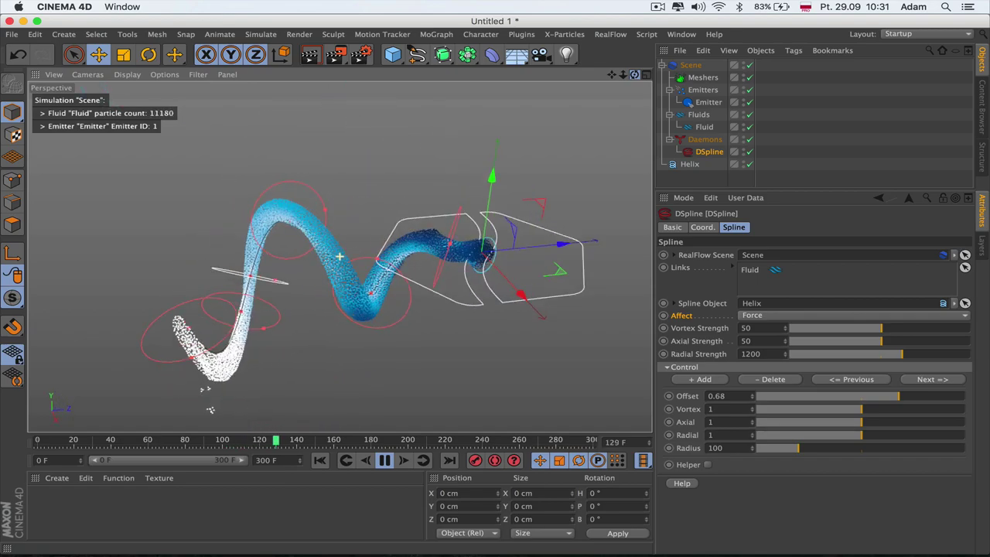
left_click(385, 460)
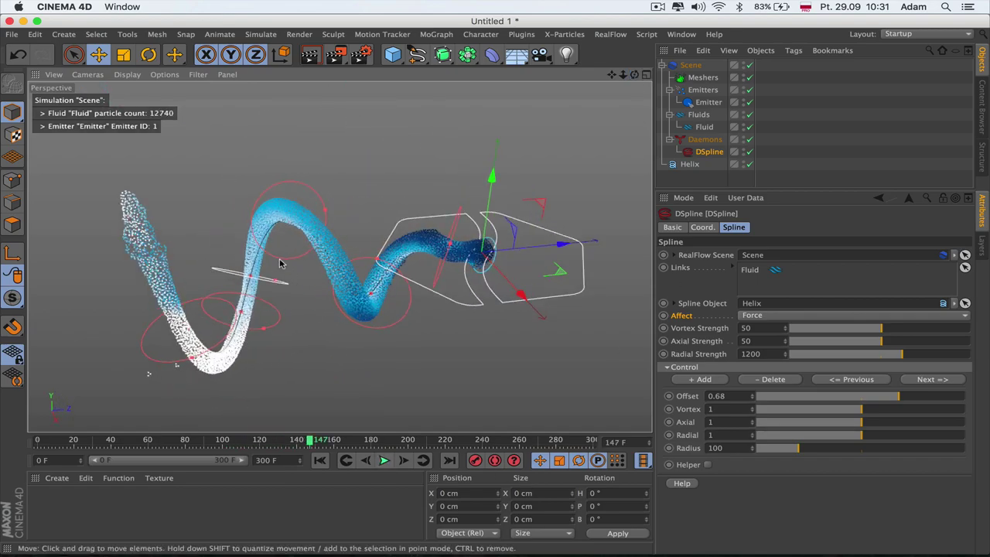
- Add a Noise Field daemon to the RealFlow scene and set its Strength to 200 cm
left_click(582, 35)
mouse_move(610, 34)
mouse_move(625, 83)
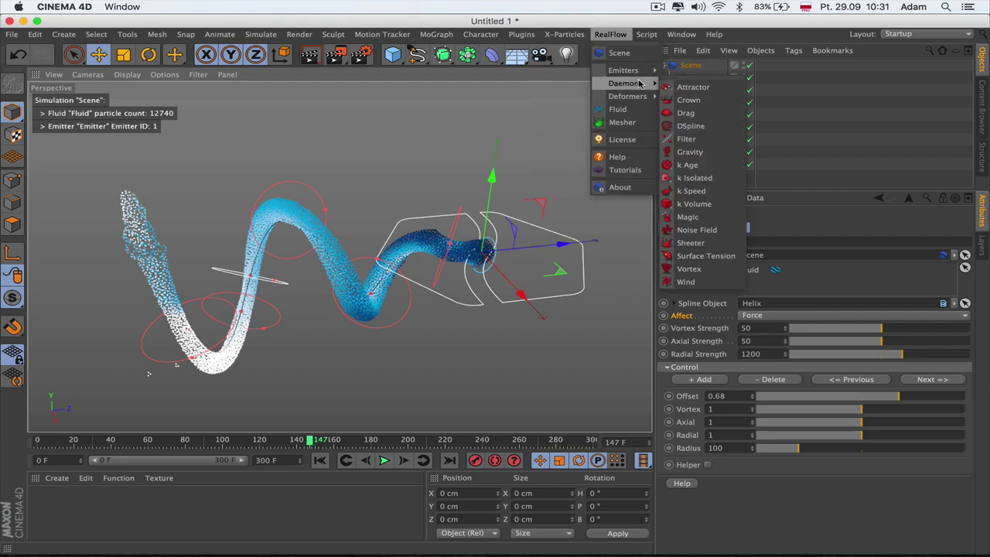
left_click(715, 230)
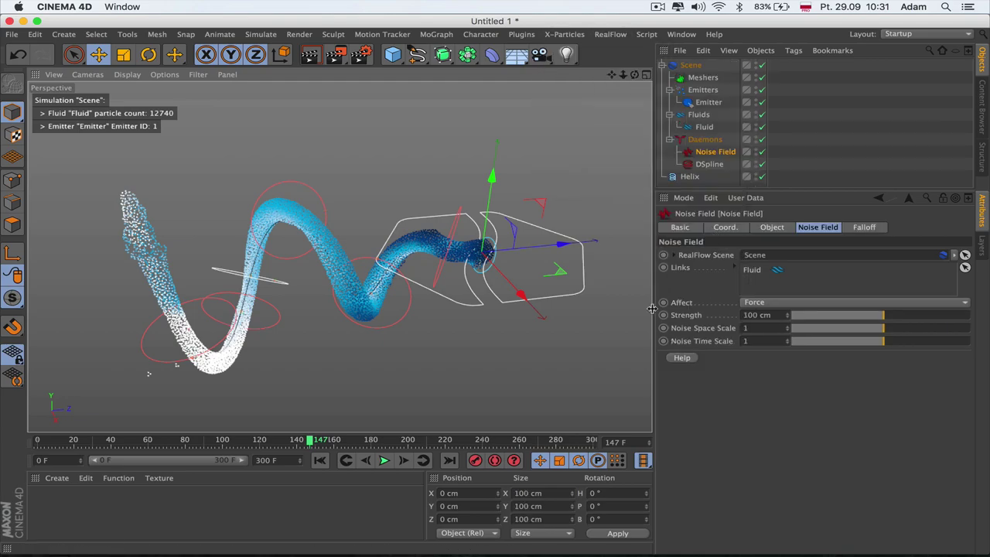
left_click(762, 315)
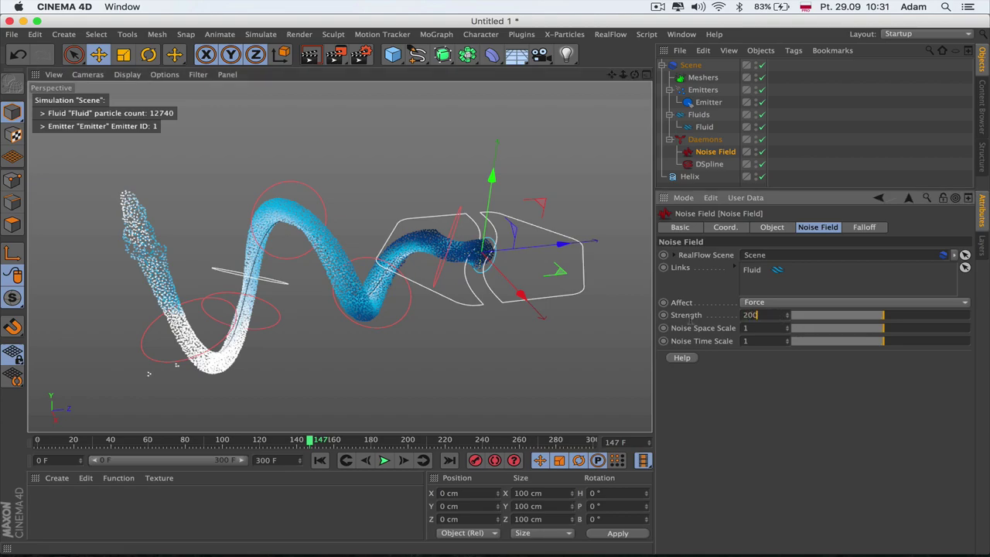
- Rerun the simulation from the first frame and examine the Noise Field's effect on the fluid stream
left_click(320, 461)
left_click(384, 461)
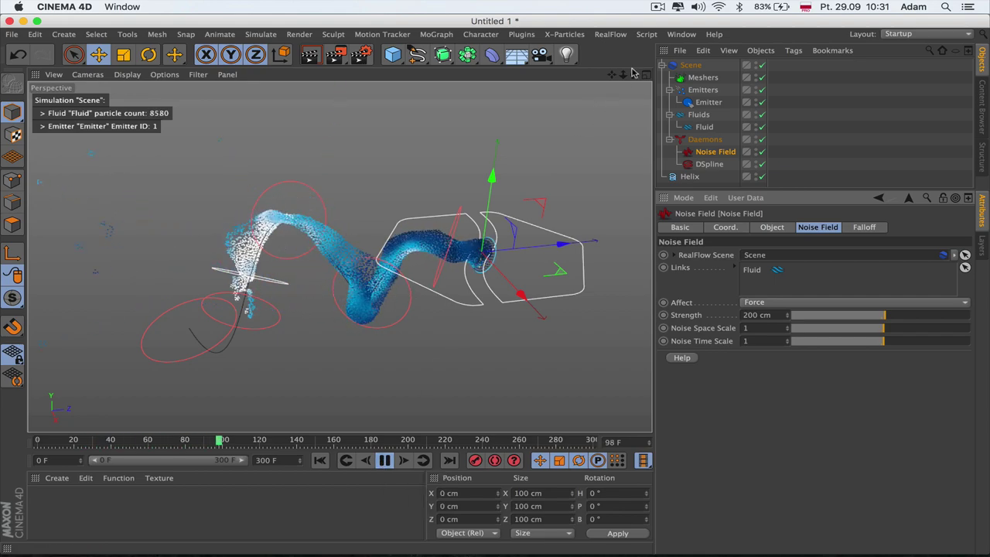
left_click_drag(635, 73, 635, 75)
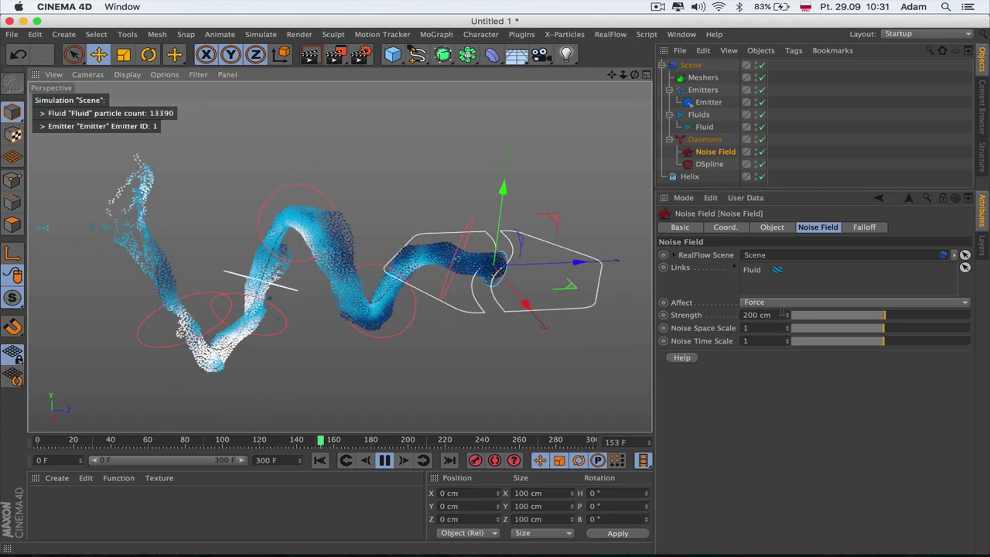
- Give the Noise Field a Sphere falloff shape, move it to about -368 cm along Z and pause the simulation
left_click(852, 230)
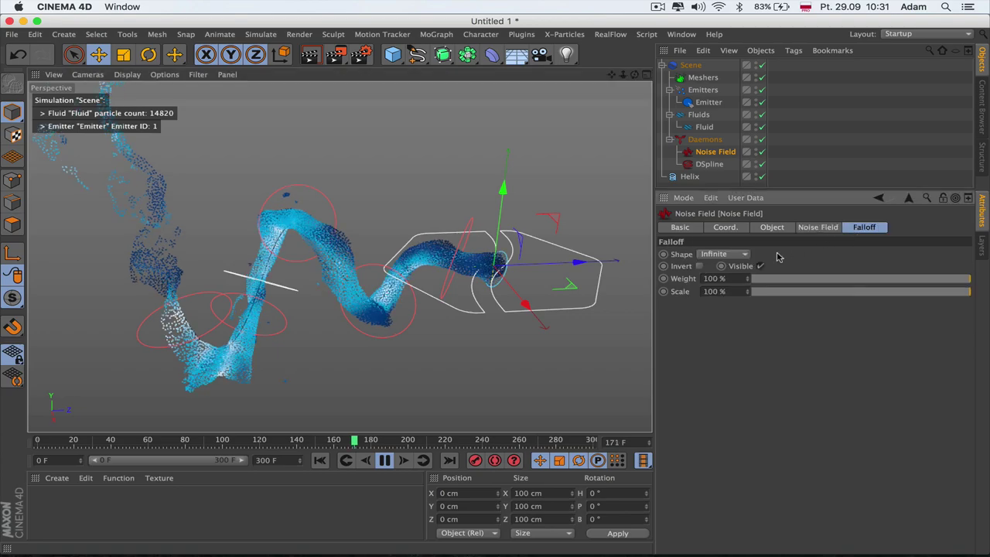
left_click(718, 254)
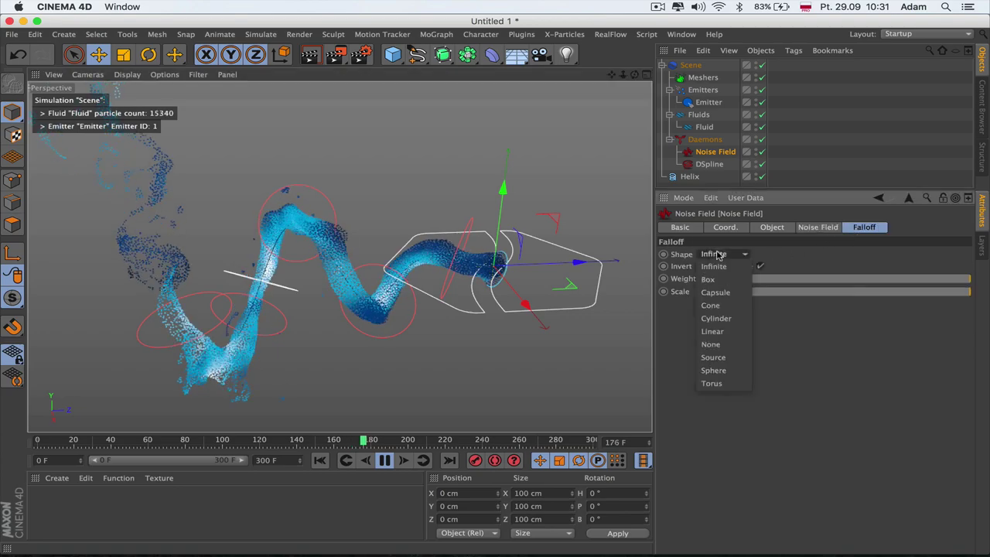
left_click(731, 372)
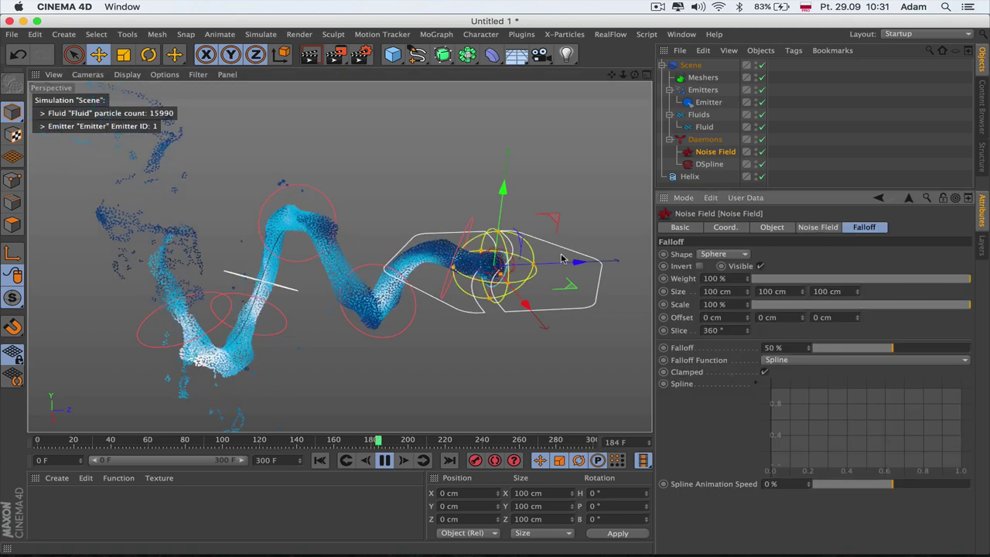
left_click_drag(560, 263, 404, 253)
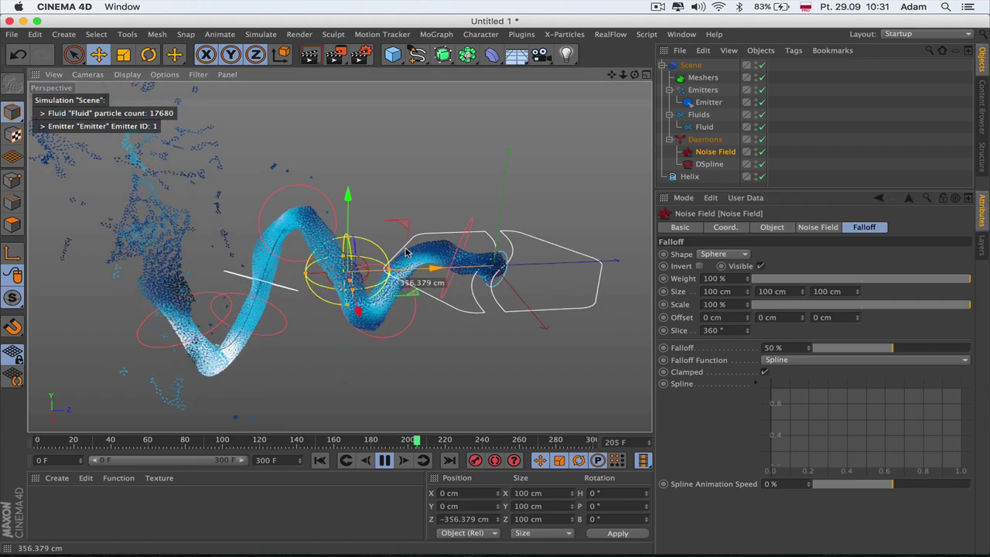
left_click(385, 461)
- Position the Noise Field over the helix bend in the Top view, at about X 119 cm and Z -363 cm
left_click(649, 74)
left_click(648, 74)
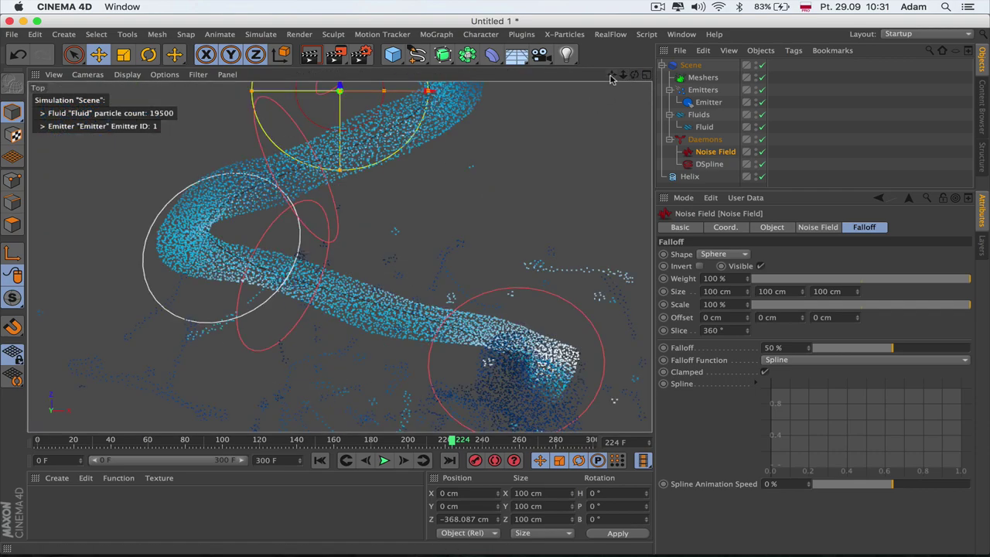
left_click_drag(612, 75, 601, 150)
left_click_drag(329, 131, 485, 120)
left_click(647, 73)
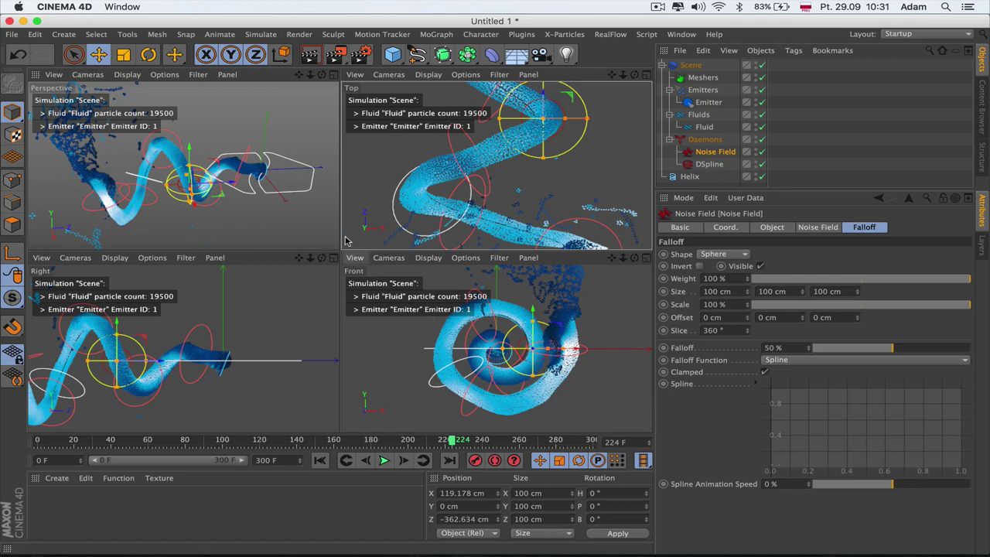
left_click(331, 78)
- Rerun the simulation from the first frame and raise the Noise Field's Strength to 400 cm while it plays
left_click(320, 460)
left_click(384, 460)
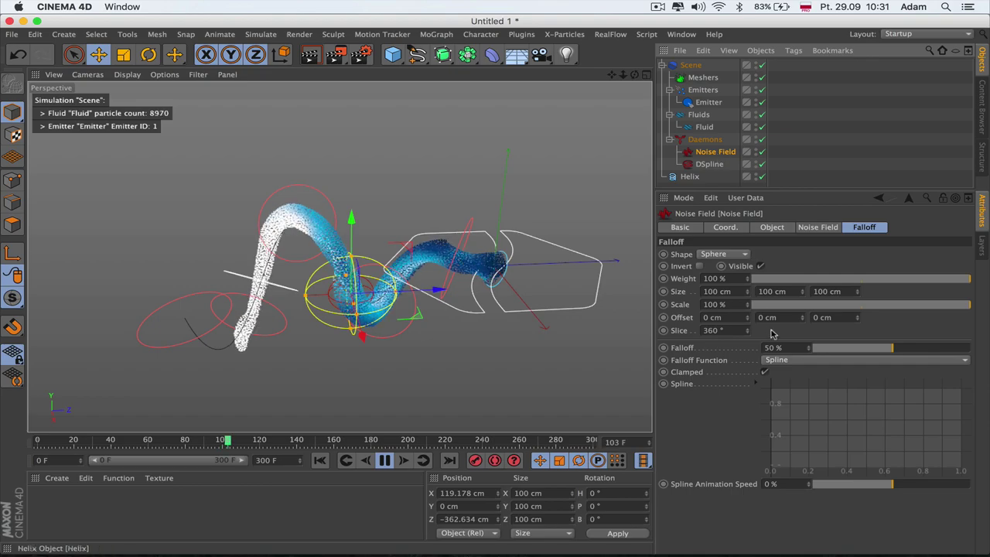
left_click(818, 228)
double_click(766, 315)
type("400")
key("Return")
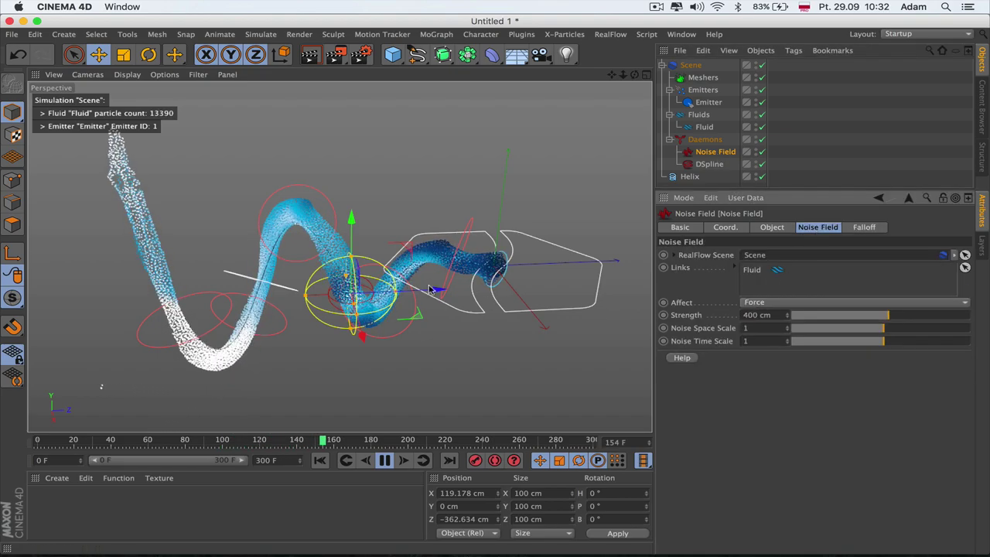
left_click_drag(634, 75, 560, 116)
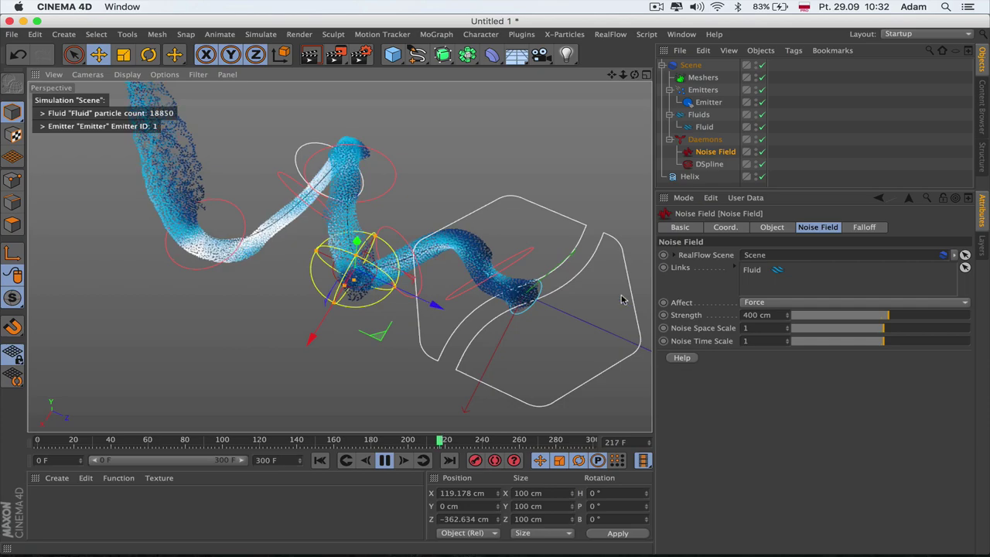
- Raise the Noise Field's Strength to 1000 cm and view the disturbed stream from another angle
left_click_drag(776, 316, 701, 315)
type("1000")
key("Return")
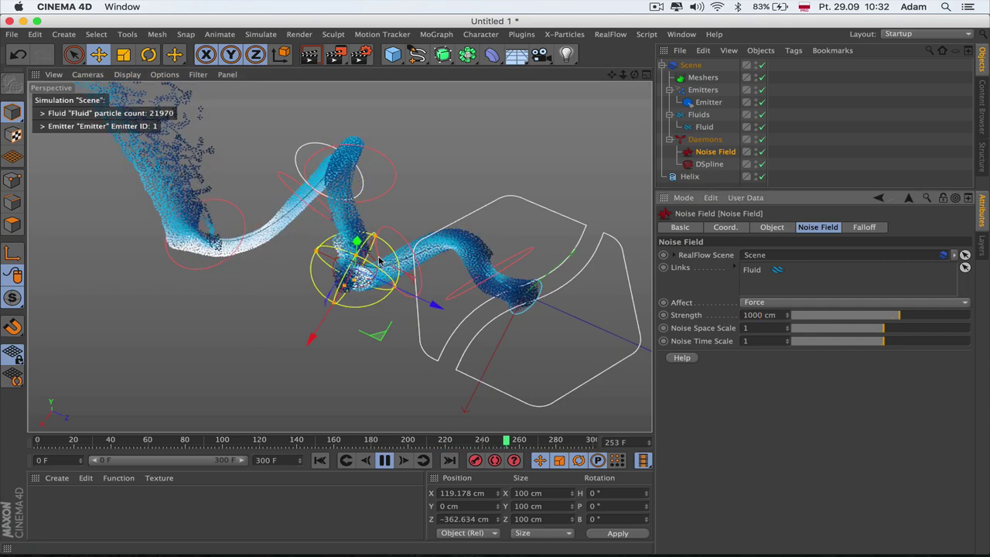
left_click_drag(636, 75, 658, 56)
left_click_drag(343, 255, 359, 246, "alt")
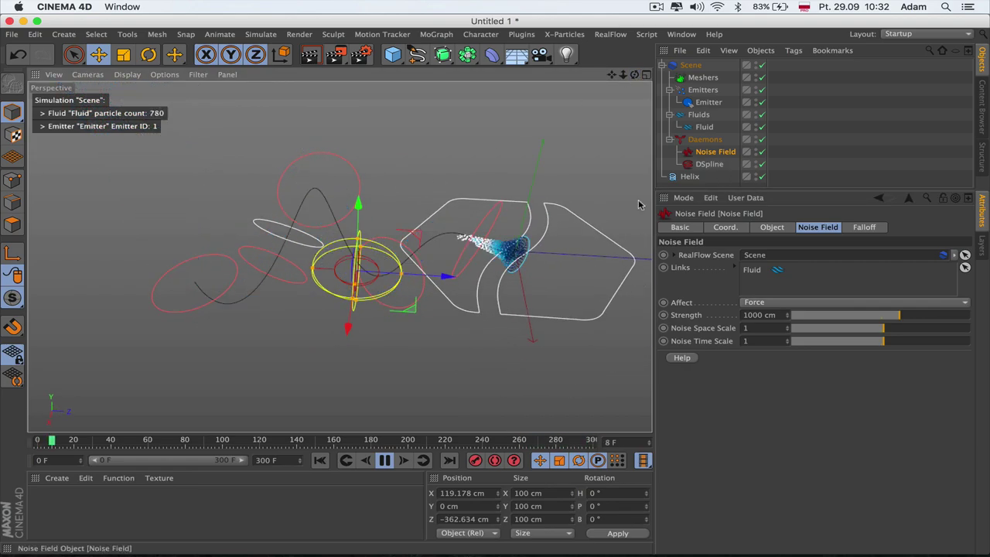
- Rewind the simulation, delete the Noise Field daemon and rerun it with the DSpline selected
left_click(377, 460)
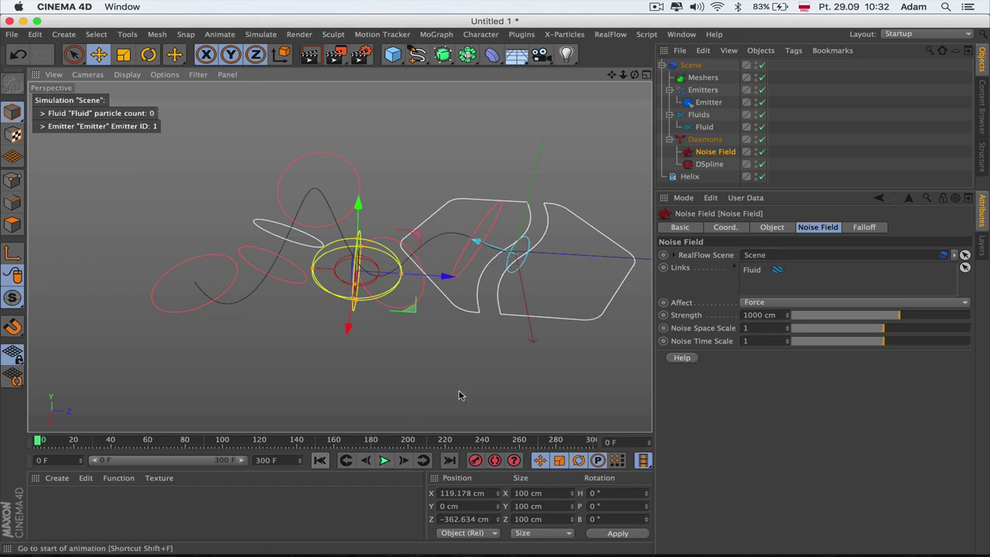
key("Delete")
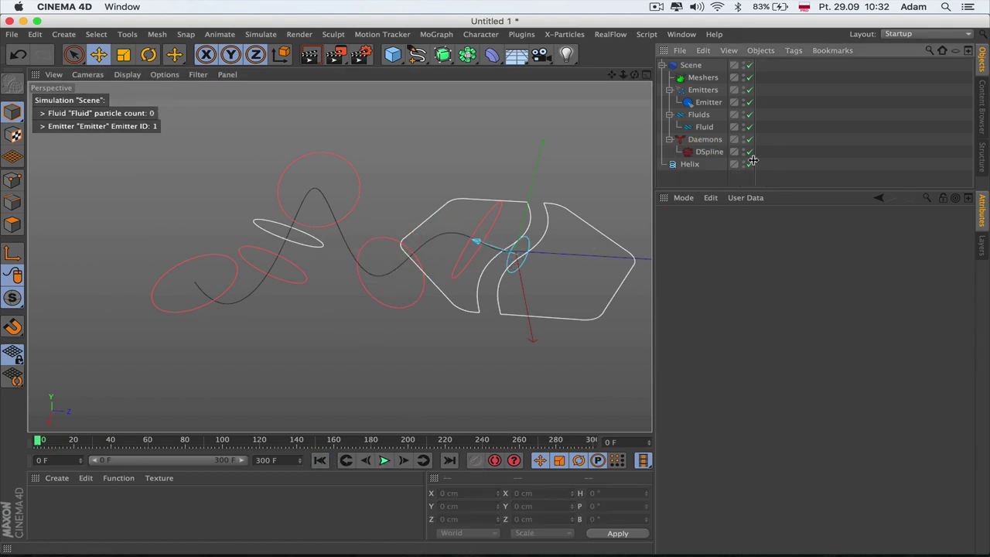
left_click(700, 151)
left_click(385, 461)
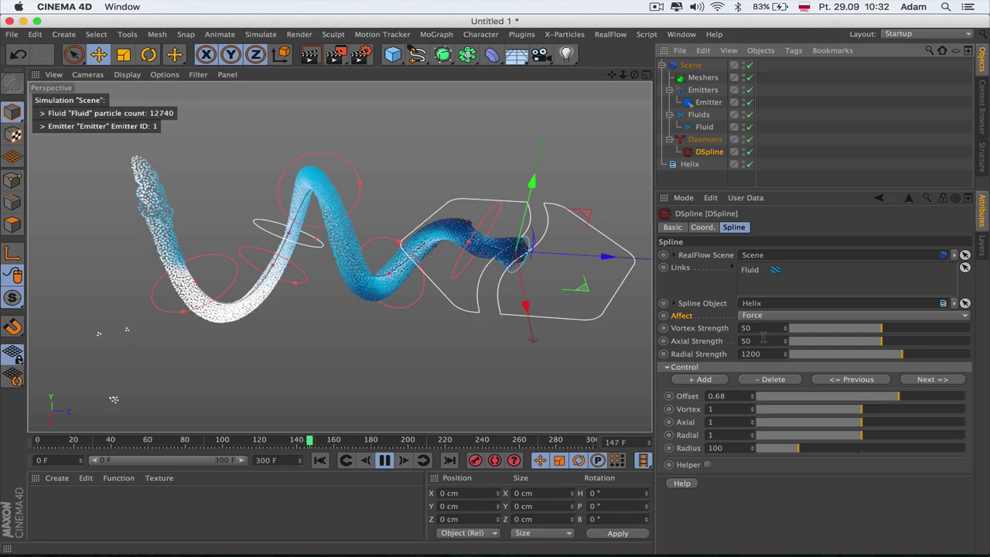
- Set the DSpline's Axial Strength to 200 and restart the simulation from the first frame
double_click(746, 342)
type("200")
key("Return")
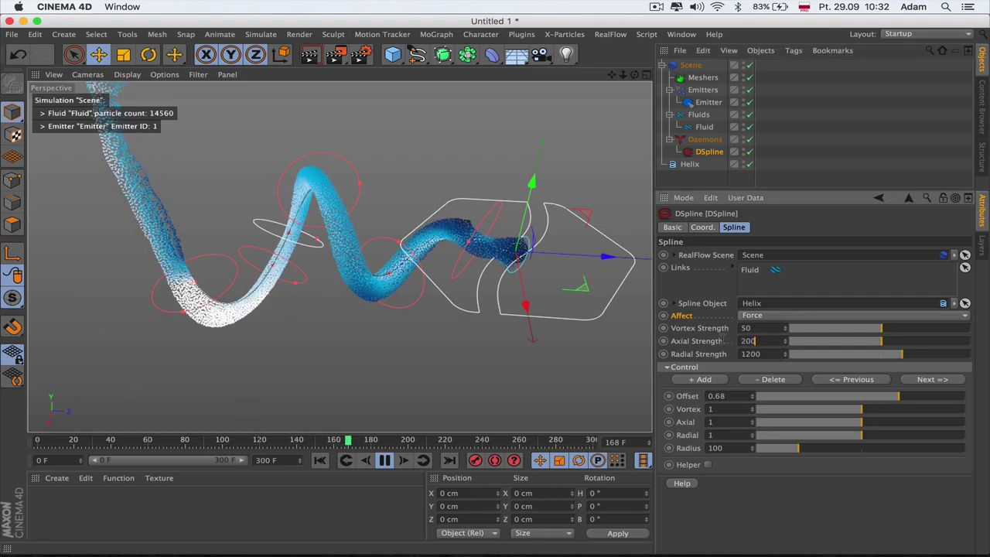
left_click(321, 462)
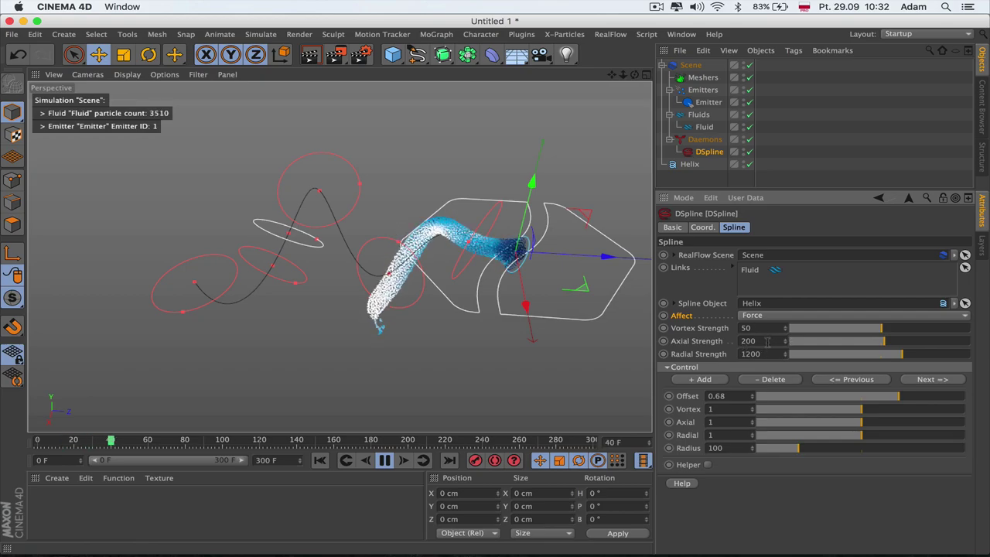
- Reverse the flow with an Axial Strength of -133 and restart the simulation from the first frame
type("-1")
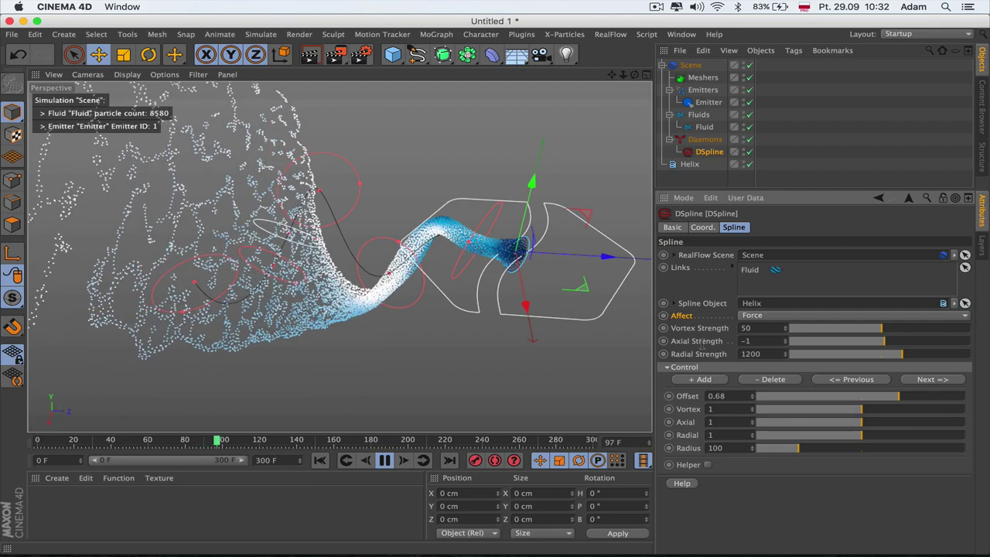
type("33")
key("Return")
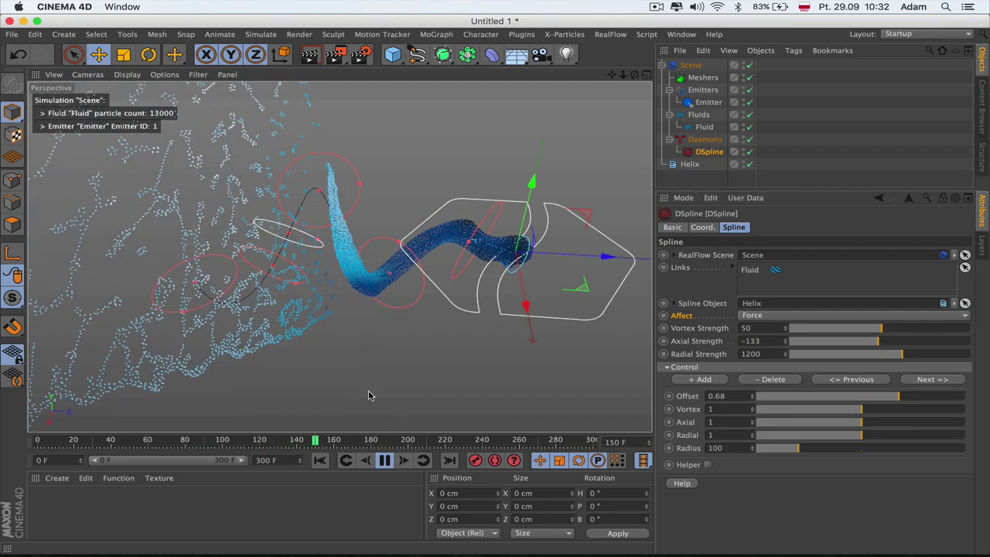
left_click(320, 460)
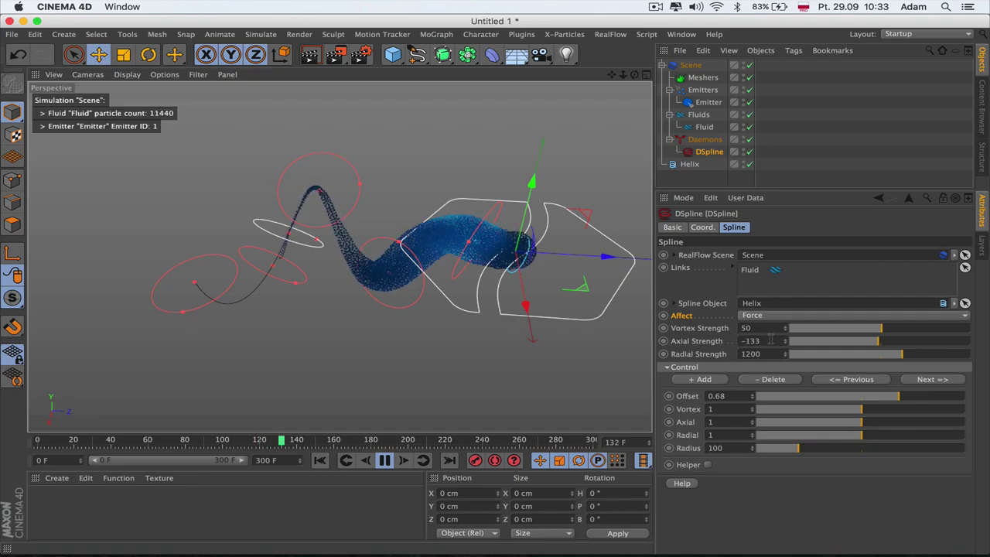
- Try an Axial Strength of 100 on the DSpline and set it back to 50
left_click_drag(771, 340, 688, 341)
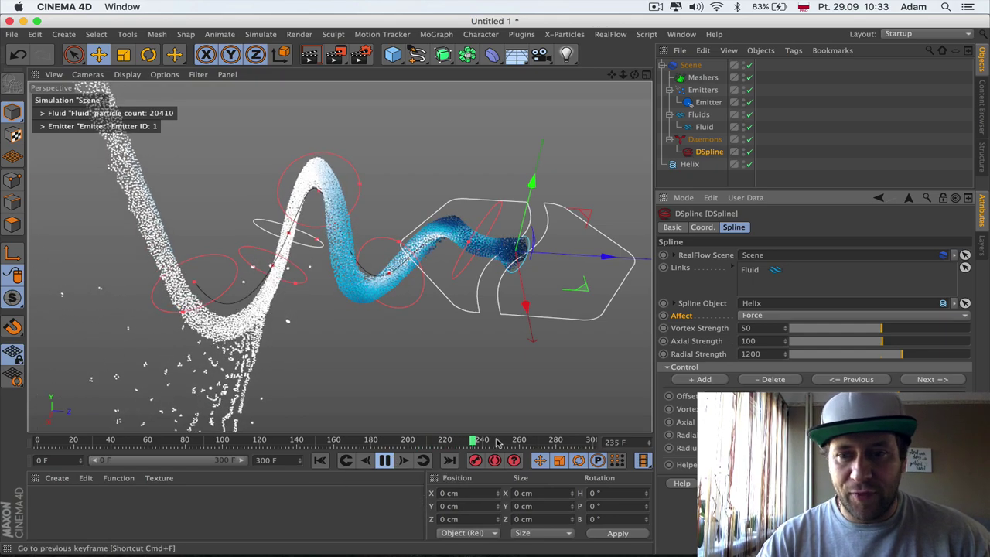
double_click(748, 340)
type("50")
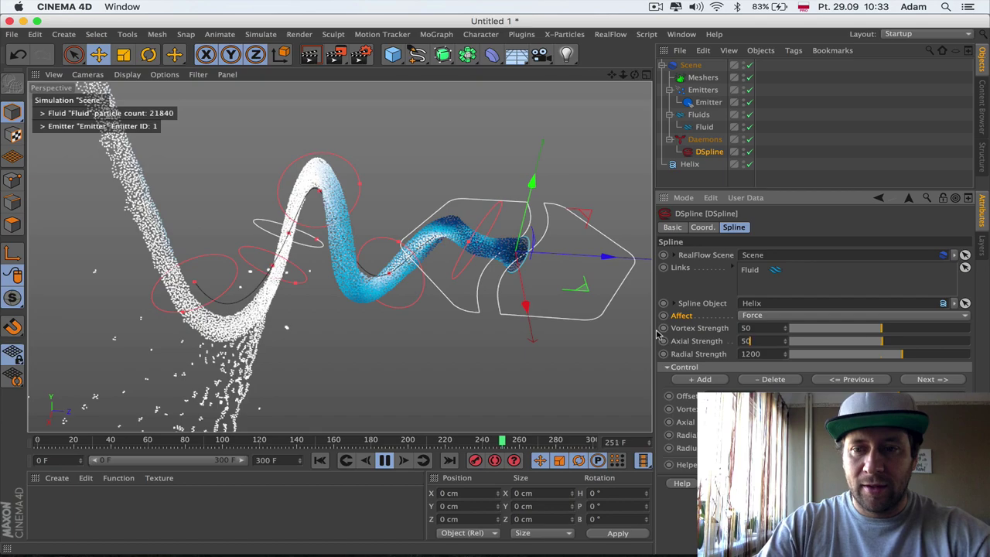